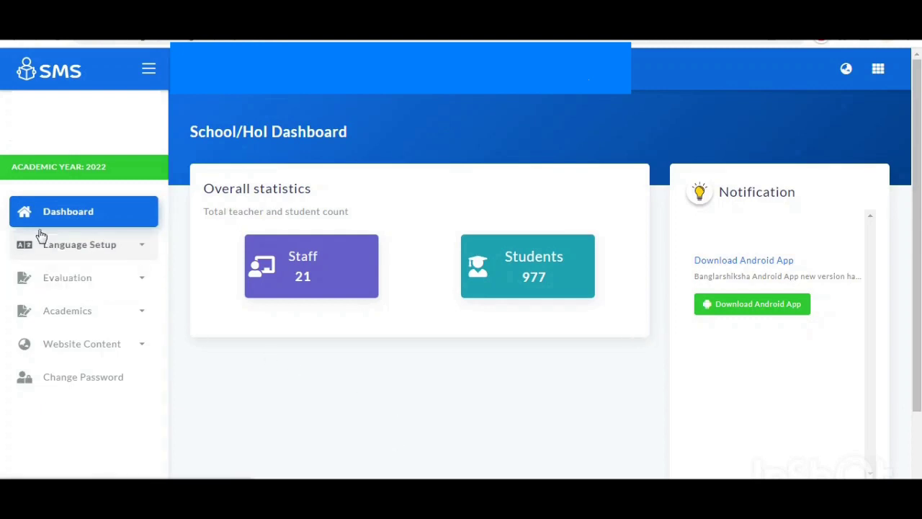
Open the school subject language setup and load the class-wise language list for the BENGALI medium
left_click(141, 250)
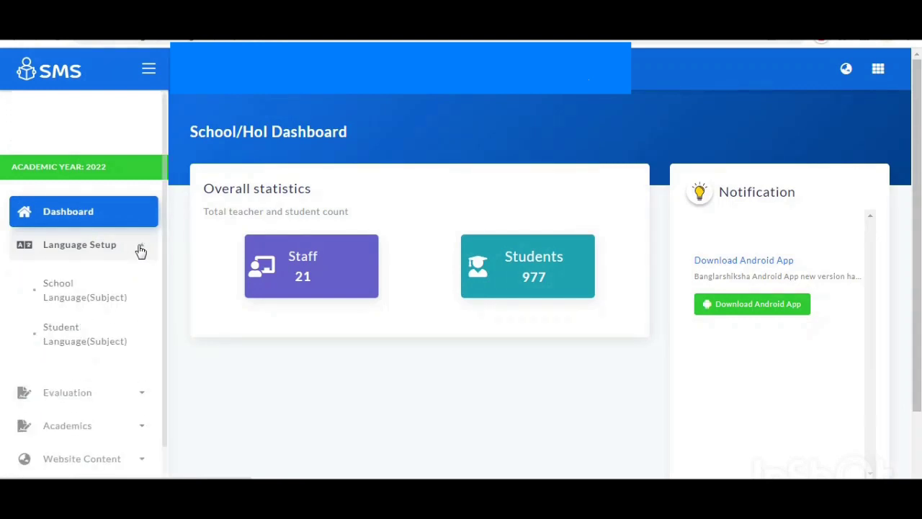
left_click(79, 298)
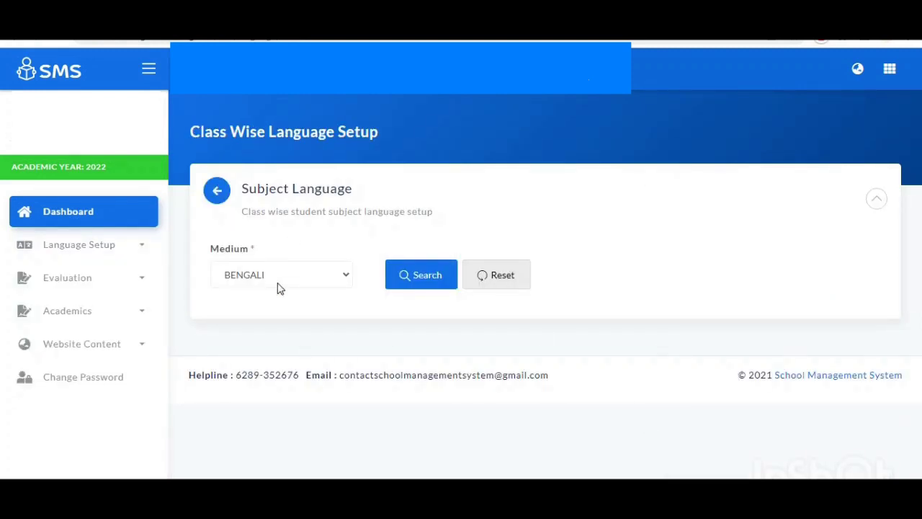
left_click(325, 284)
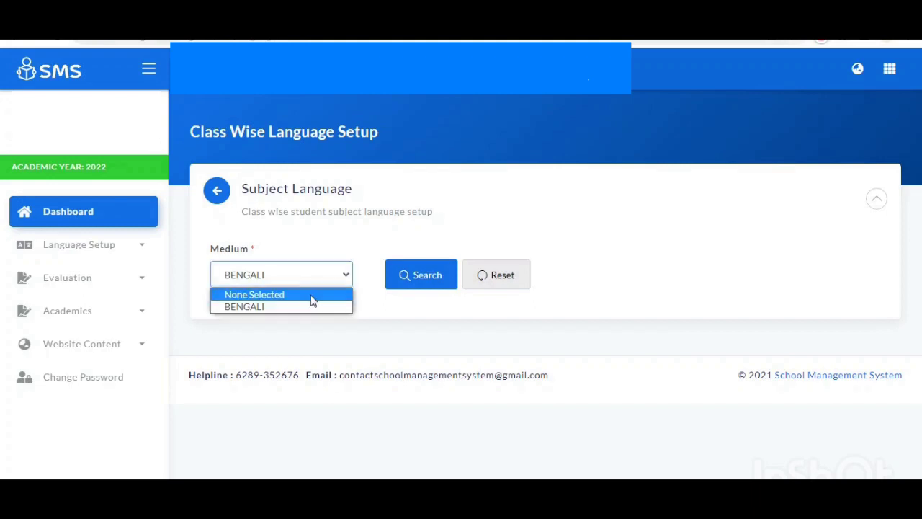
left_click(444, 328)
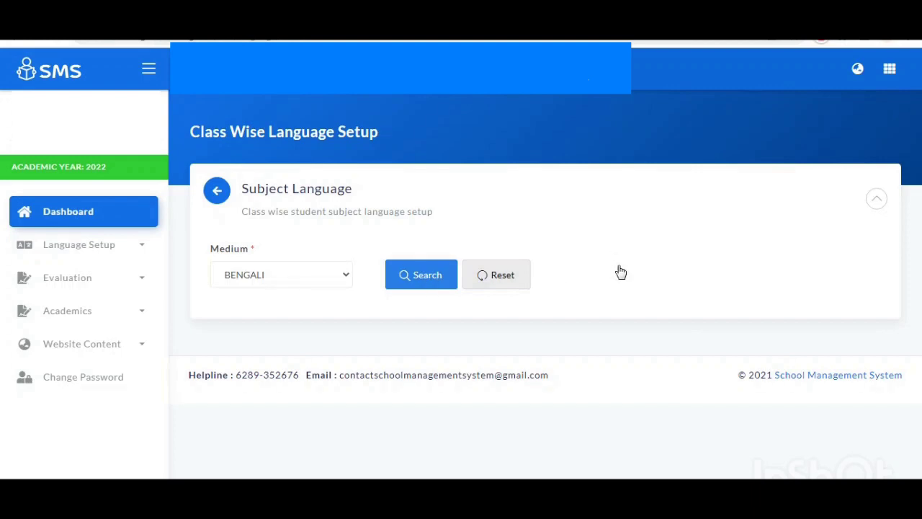
Select Bengali as first language and English as second language for classes V and VI
scroll(623, 292, "down", 2)
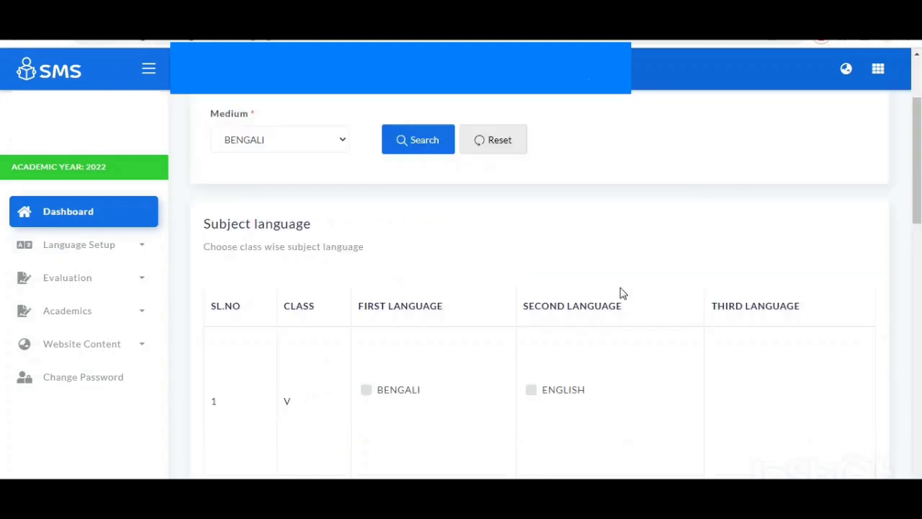
scroll(317, 392, "down", 3)
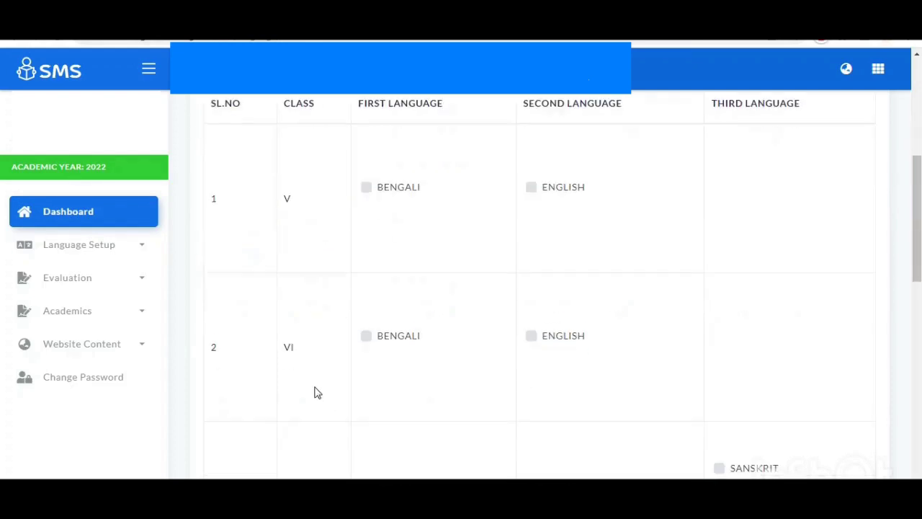
scroll(317, 389, "down", 3)
scroll(315, 380, "down", 7)
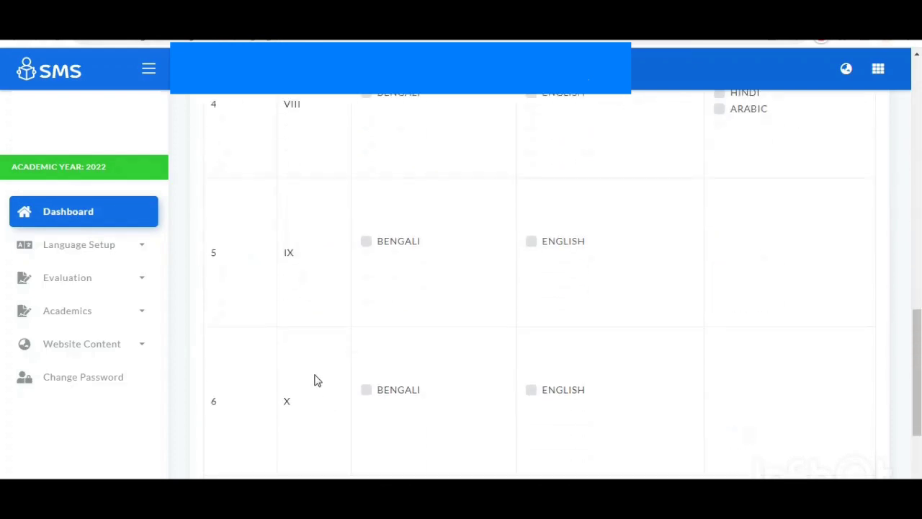
scroll(334, 392, "up", 12)
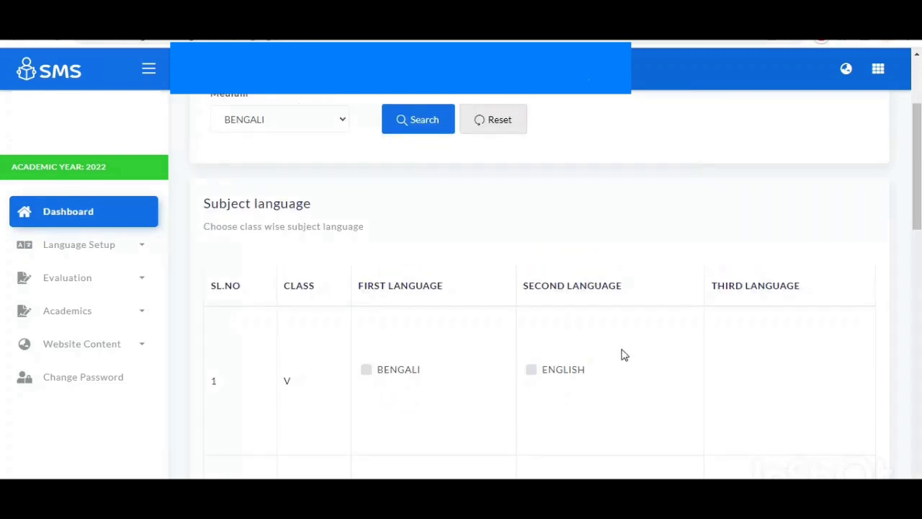
left_click(366, 375)
left_click(532, 375)
scroll(614, 365, "down", 2)
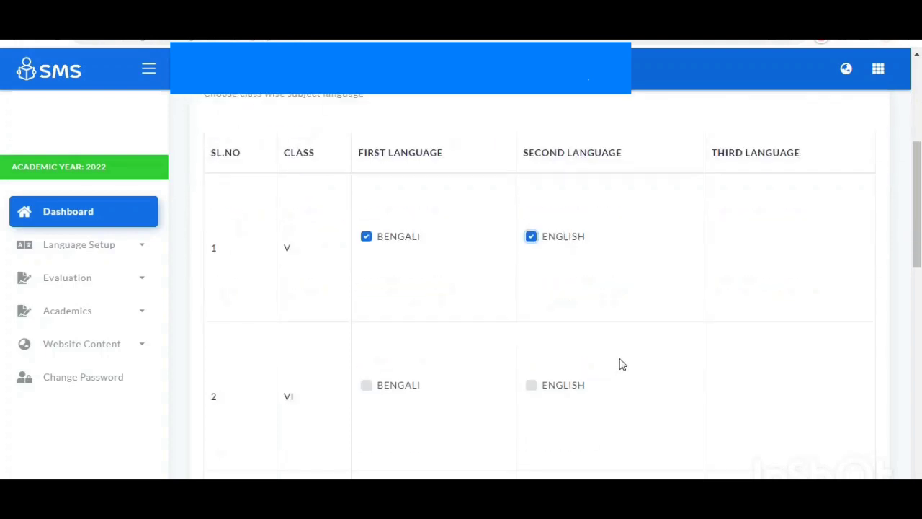
scroll(410, 363, "down", 1)
left_click(366, 321)
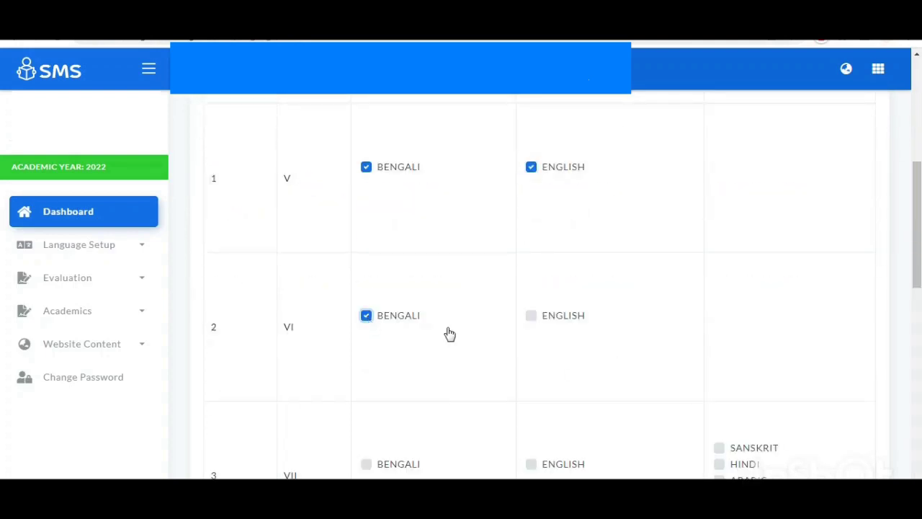
left_click(531, 317)
For classes VII and VIII, select Bengali as first, English as second and Sanskrit as third language
scroll(428, 354, "down", 1)
scroll(403, 389, "down", 1)
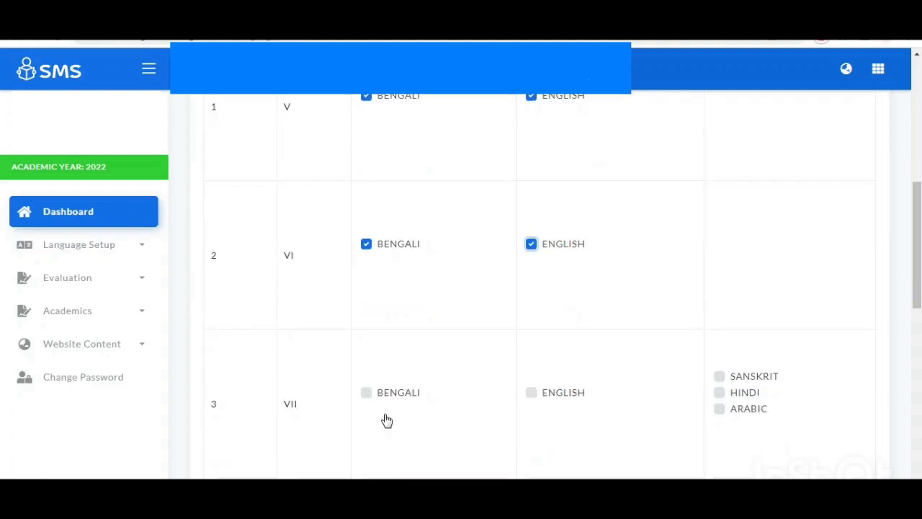
left_click(366, 329)
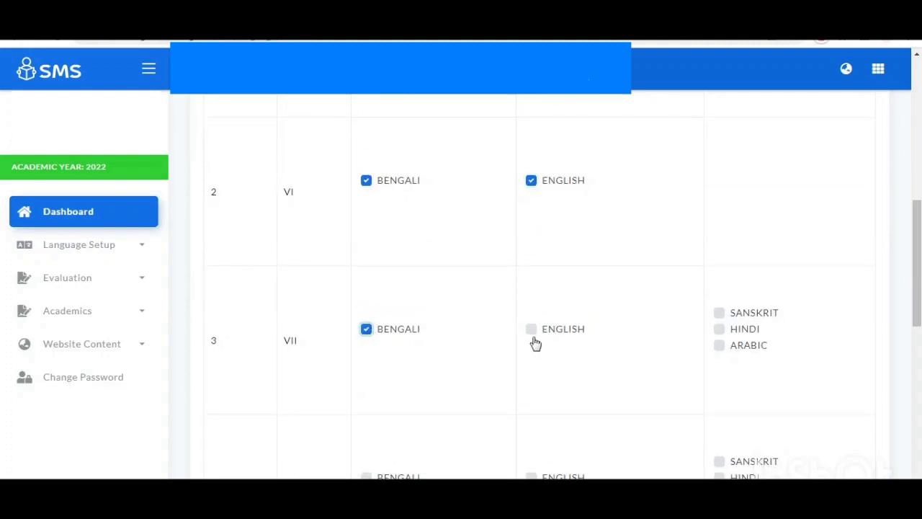
left_click(531, 330)
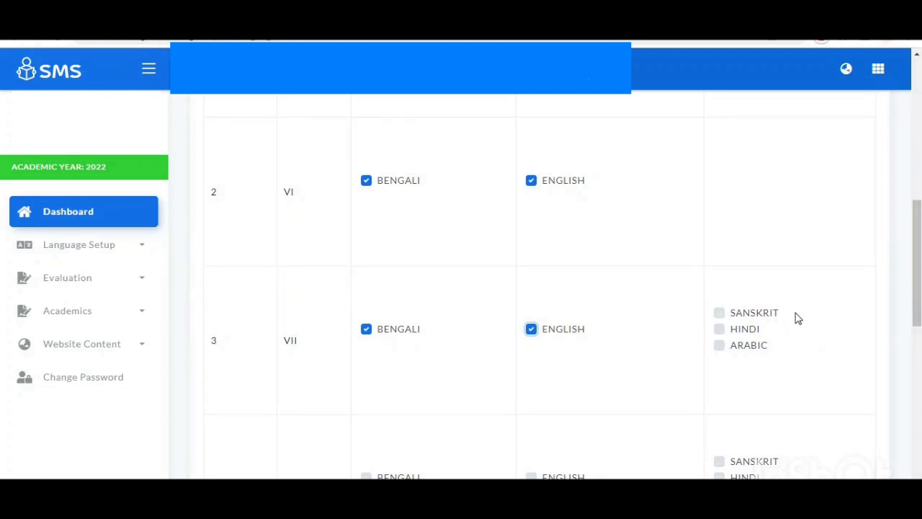
left_click(720, 314)
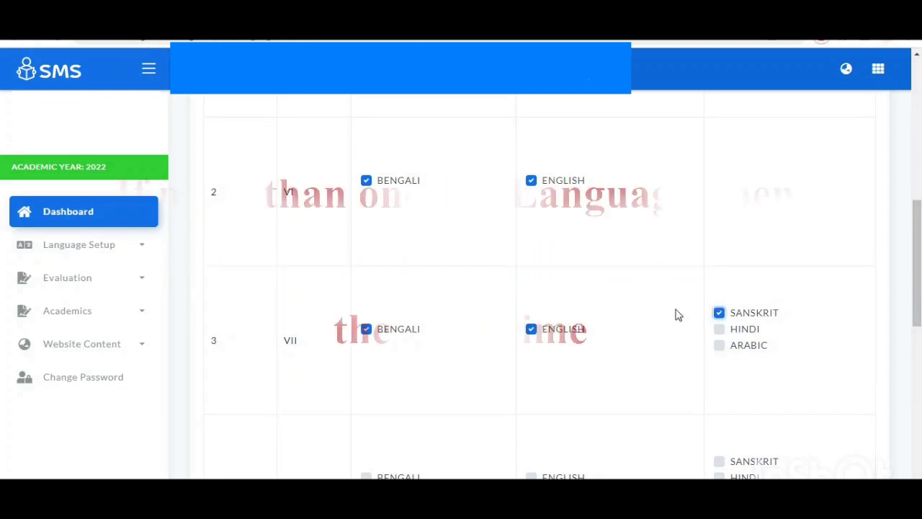
scroll(613, 303, "down", 2)
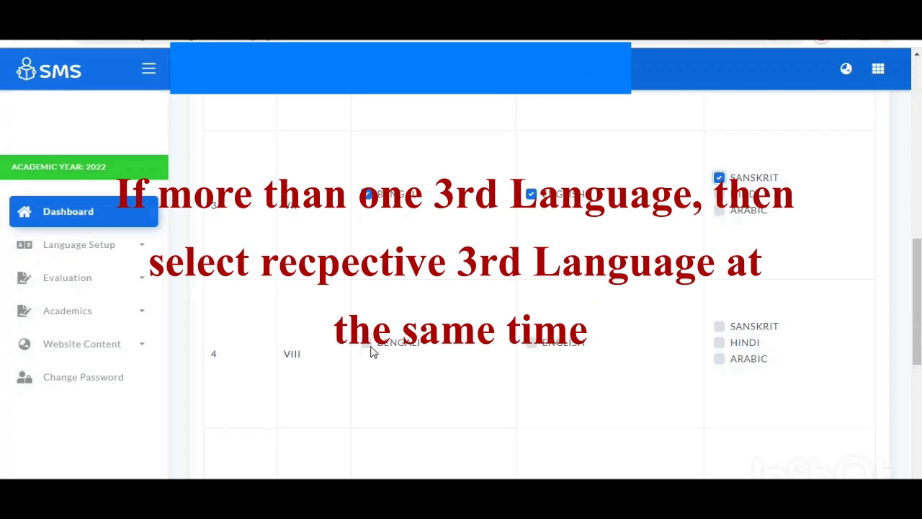
left_click(366, 343)
left_click(531, 343)
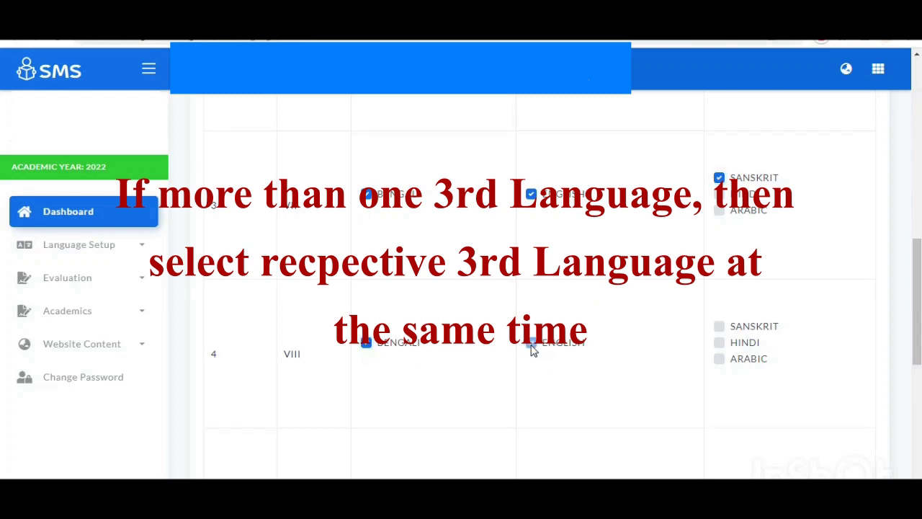
left_click(720, 327)
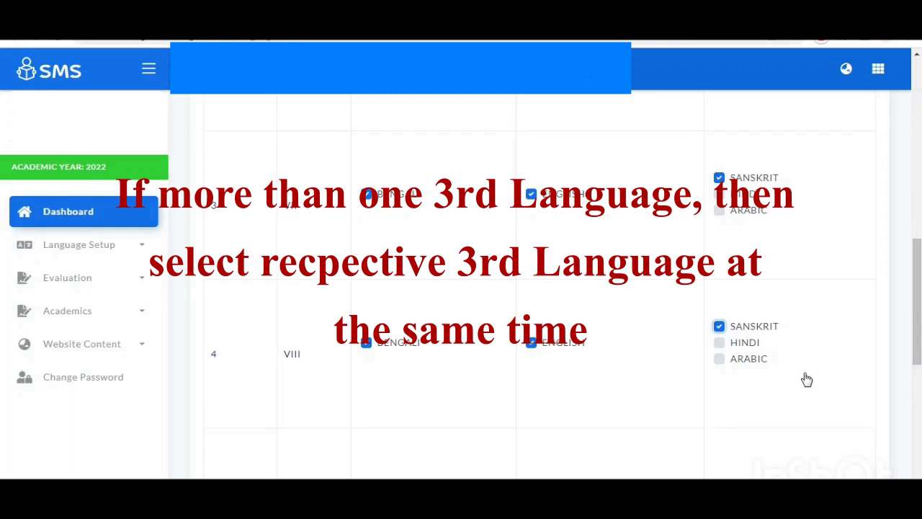
Select Bengali as first language and English as second language for classes IX and X
scroll(798, 378, "down", 3)
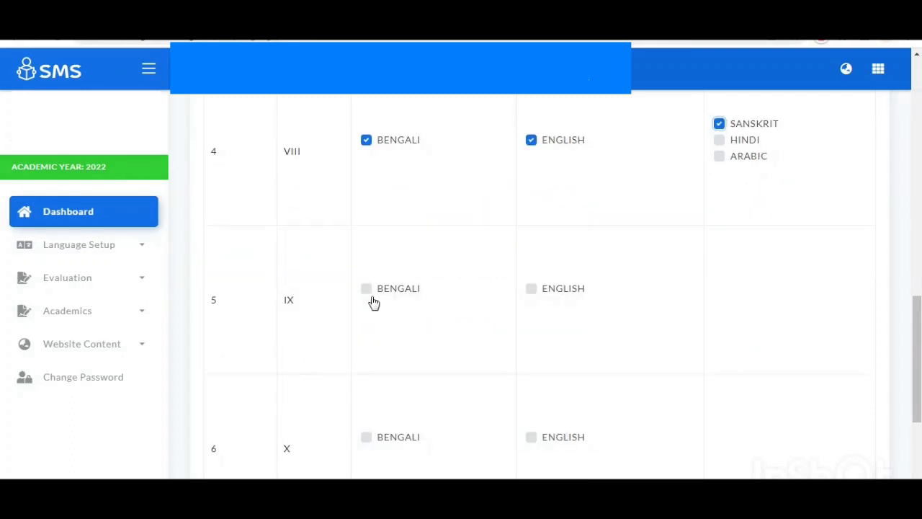
left_click(366, 289)
left_click(532, 290)
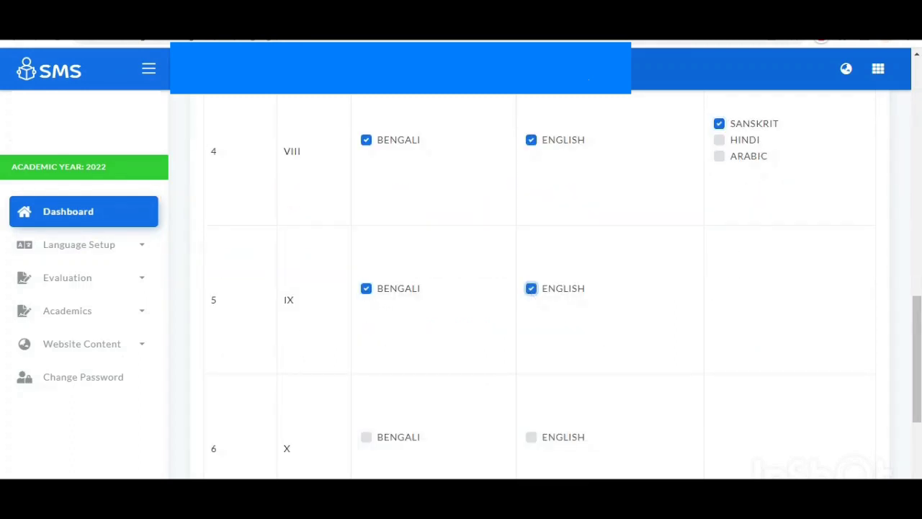
left_click(366, 438)
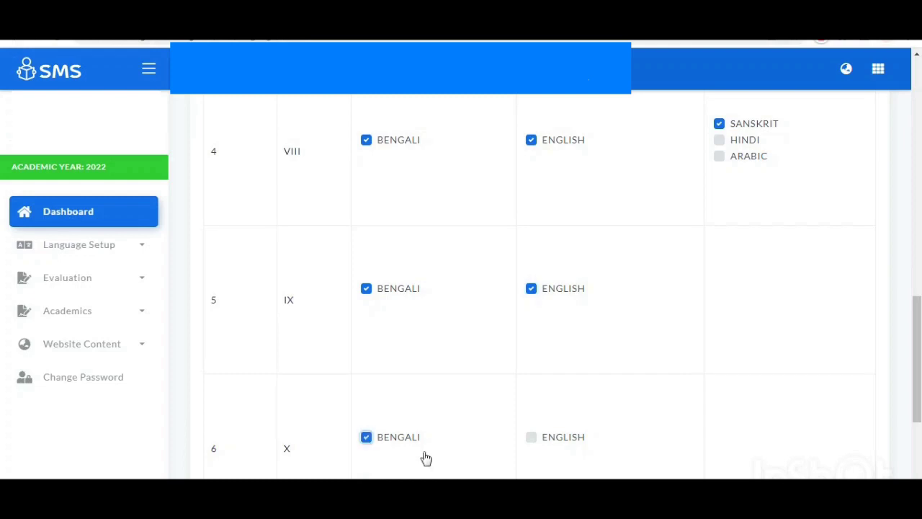
left_click(531, 438)
Review the language selections for all classes and save the class-wise subject language setup
scroll(717, 351, "down", 1)
scroll(710, 350, "down", 3)
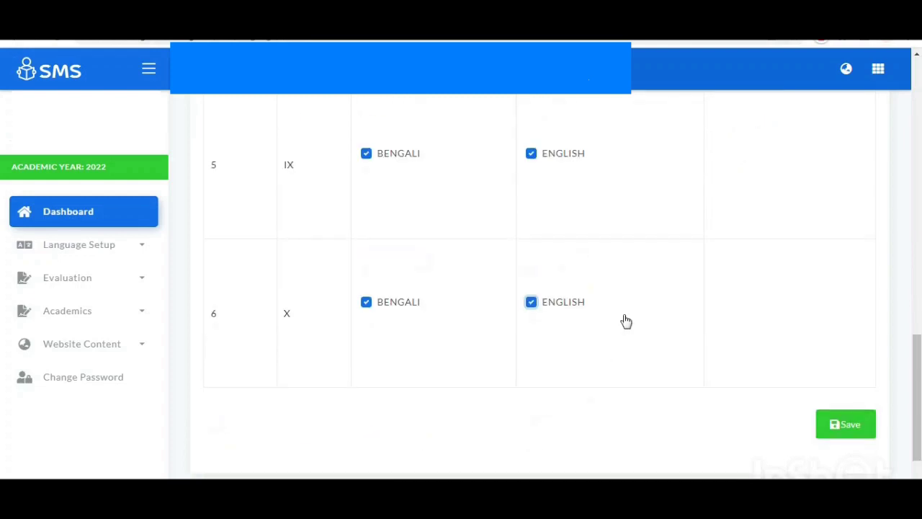
scroll(620, 317, "up", 6)
scroll(481, 291, "up", 5)
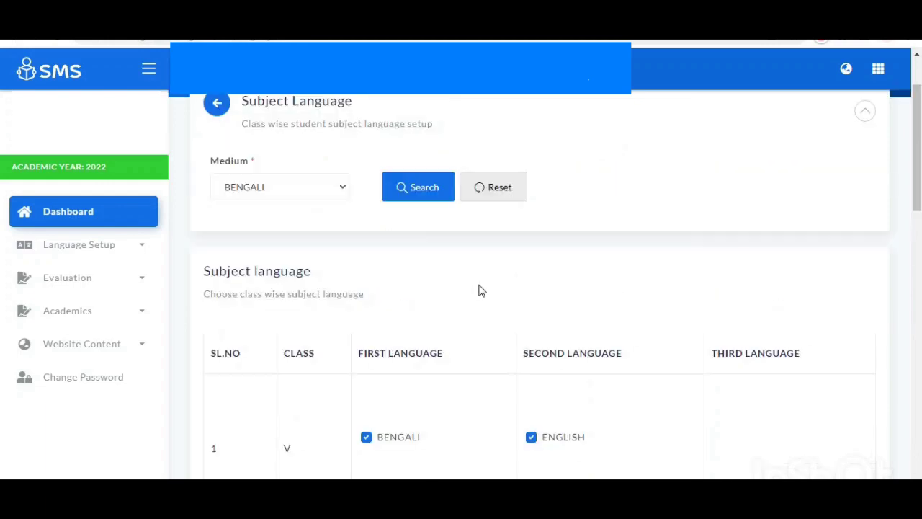
scroll(562, 336, "down", 8)
scroll(573, 339, "down", 5)
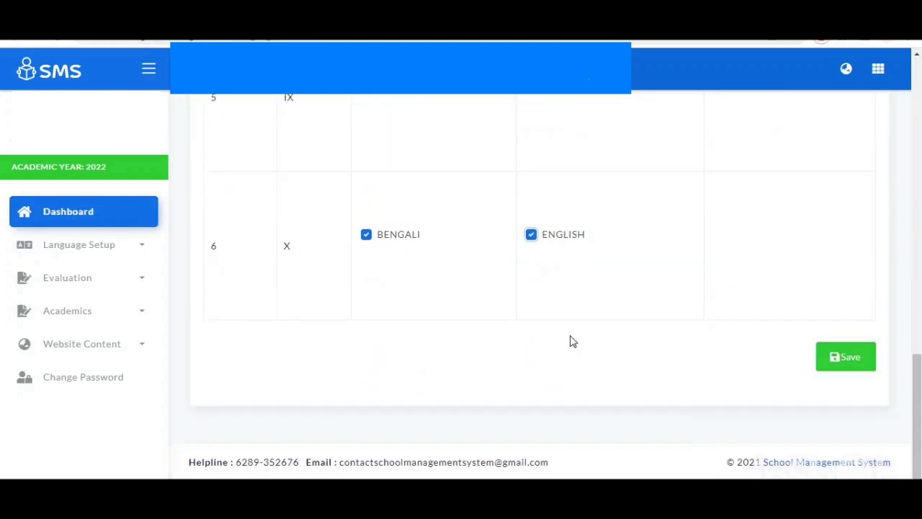
left_click(845, 360)
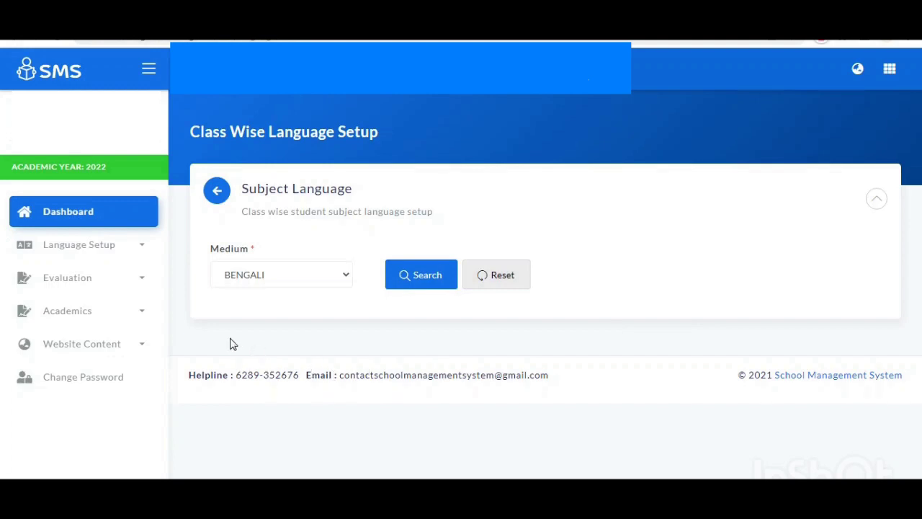
Open the student subject language setup and load the students of CLASS V in the BENGALI medium
left_click(128, 253)
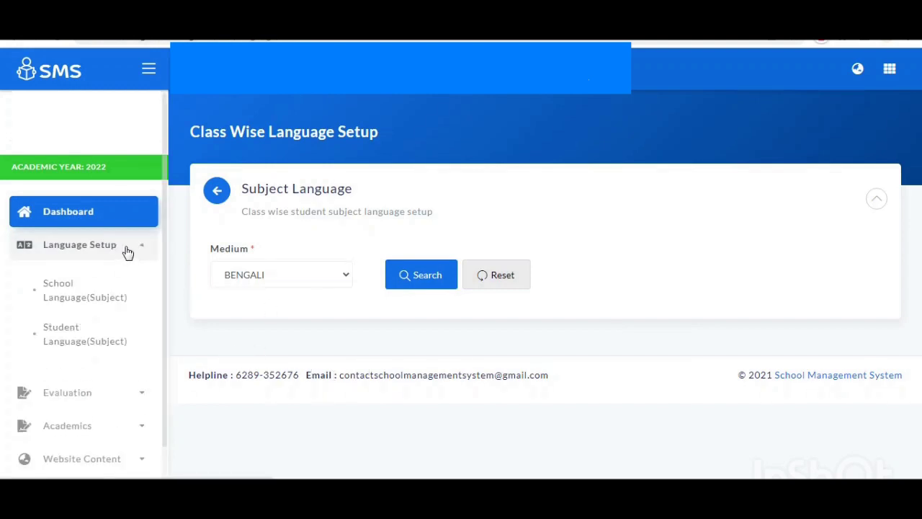
left_click(87, 347)
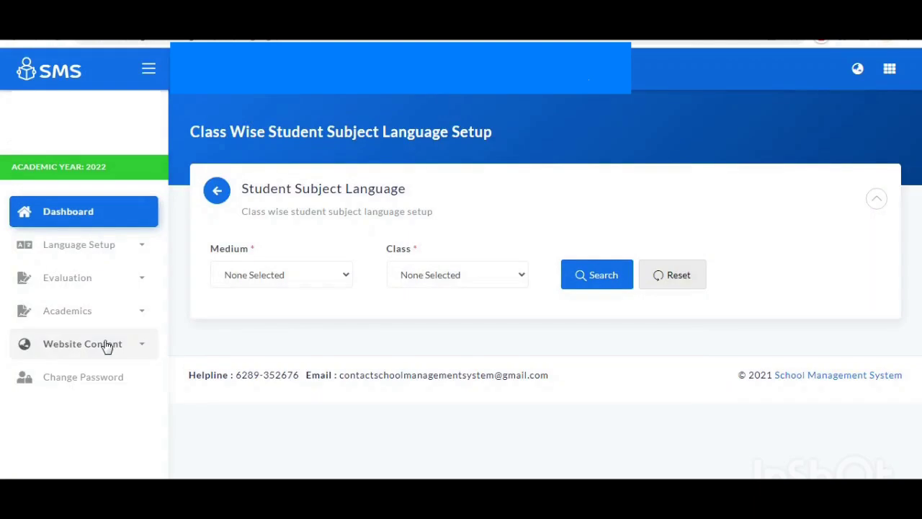
left_click(339, 280)
left_click(290, 310)
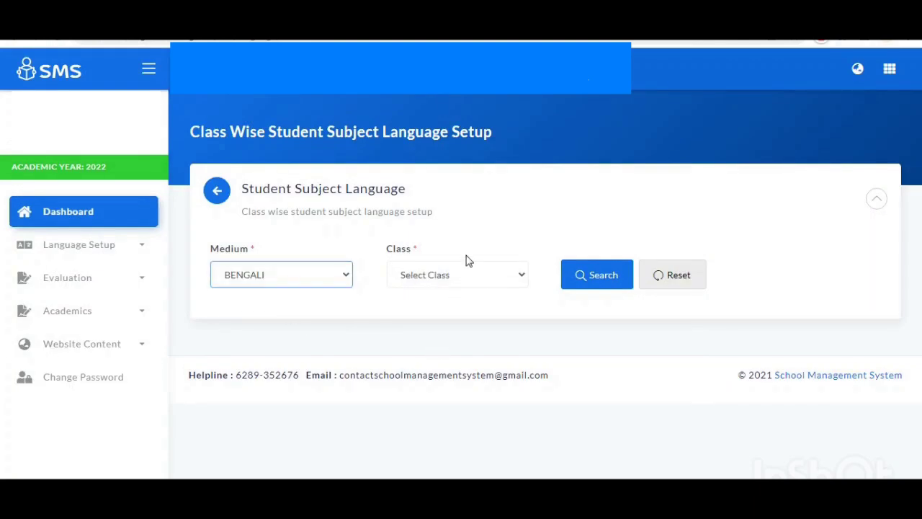
left_click(472, 279)
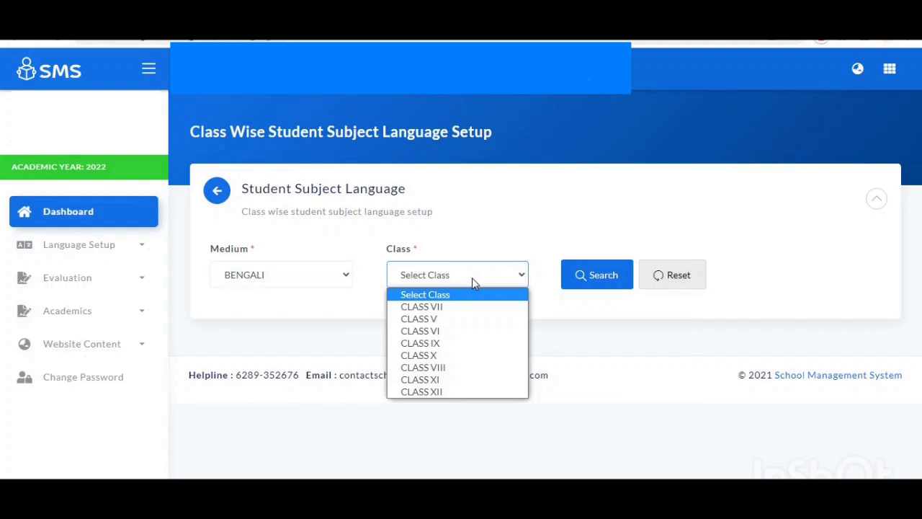
left_click(451, 321)
left_click(598, 285)
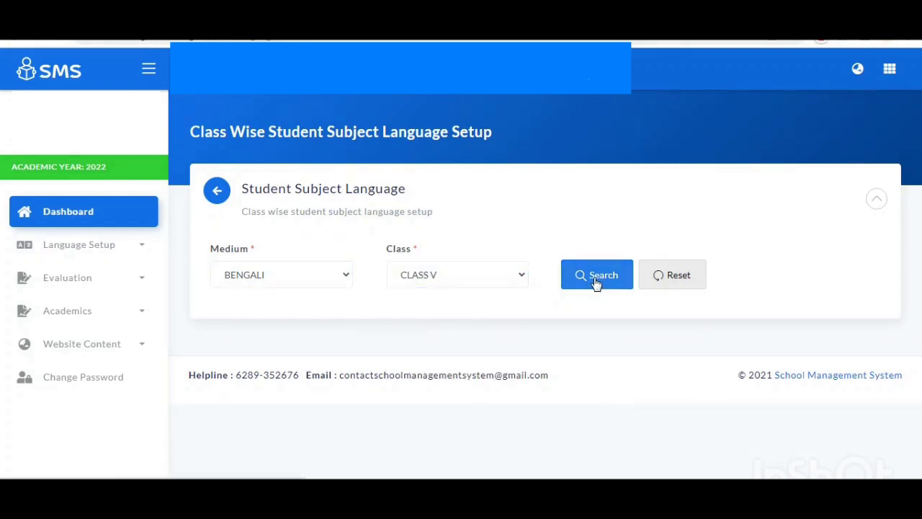
Review the first and second languages of the CLASS V students and save their subject language setup
scroll(587, 288, "down", 3)
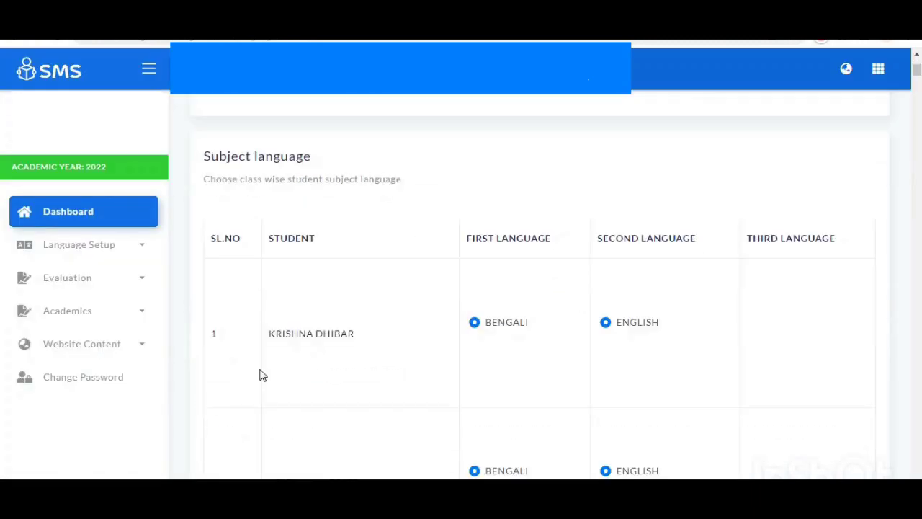
scroll(327, 322, "down", 2)
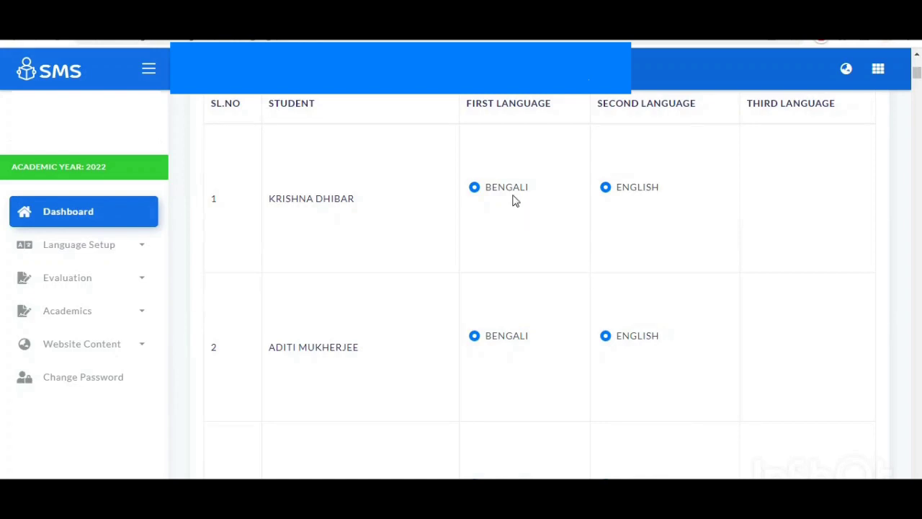
scroll(673, 341, "down", 2)
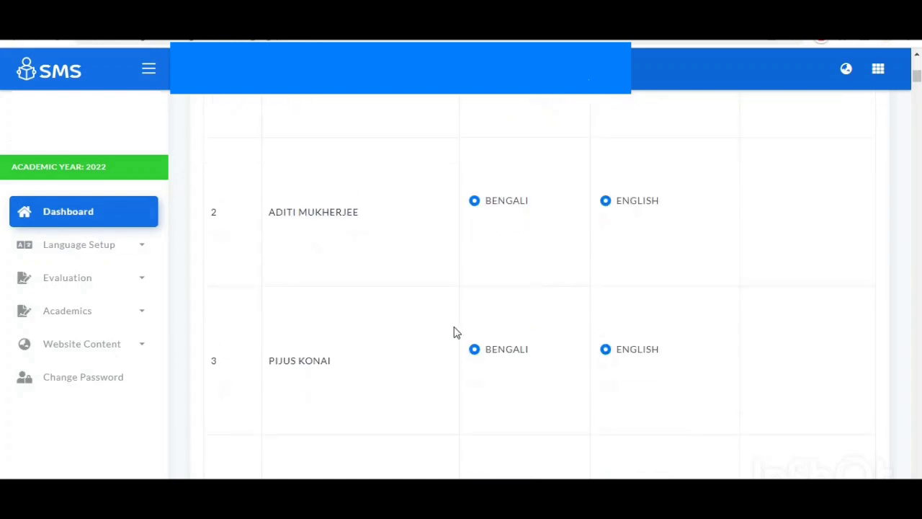
scroll(526, 367, "down", 8)
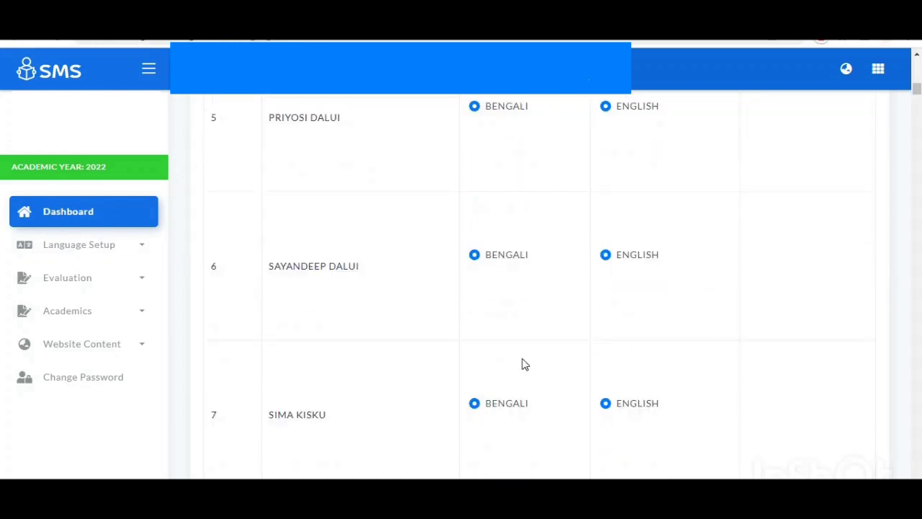
scroll(525, 365, "down", 12)
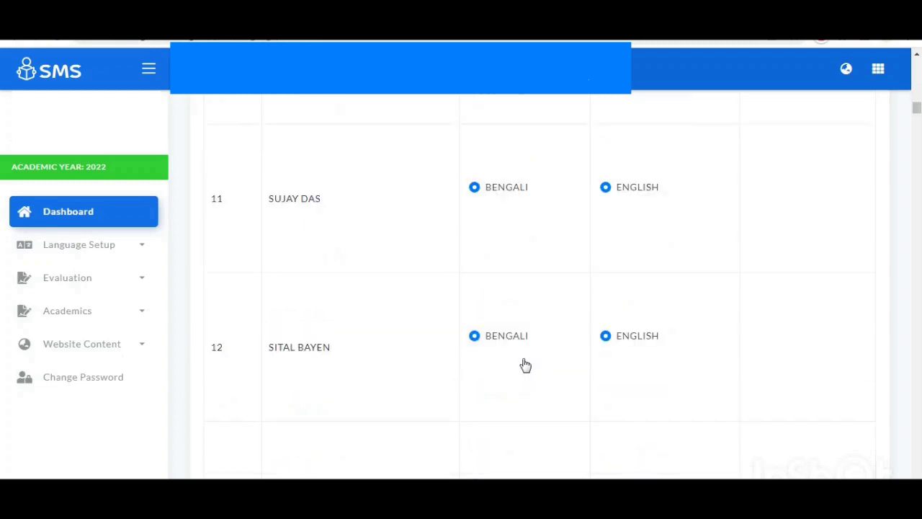
scroll(526, 365, "down", 10)
scroll(531, 368, "down", 20)
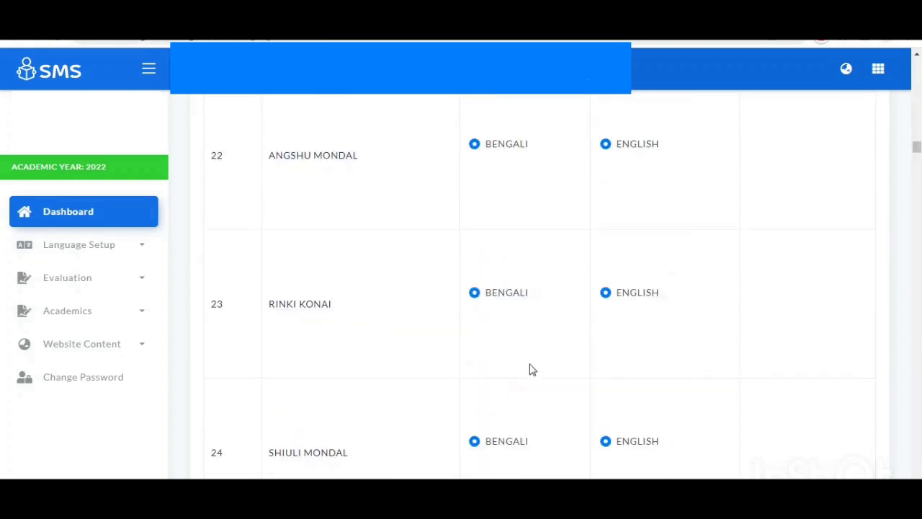
scroll(536, 376, "down", 20)
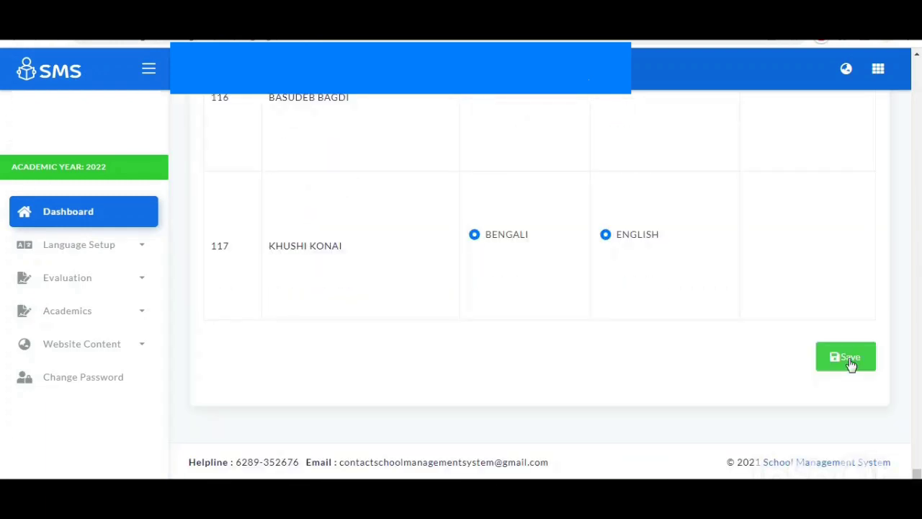
left_click(848, 359)
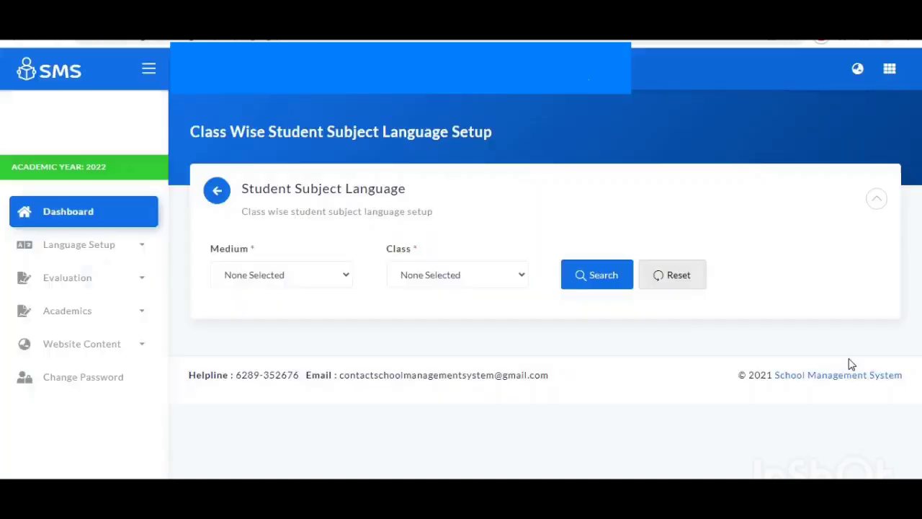
Load the students of CLASS VII in the BENGALI medium for subject language setup
left_click(324, 274)
left_click(281, 308)
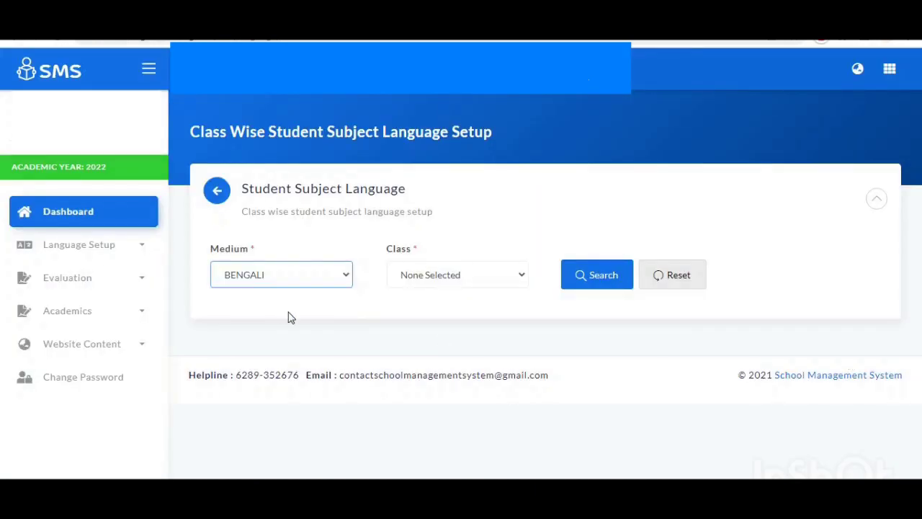
left_click(465, 274)
left_click(454, 307)
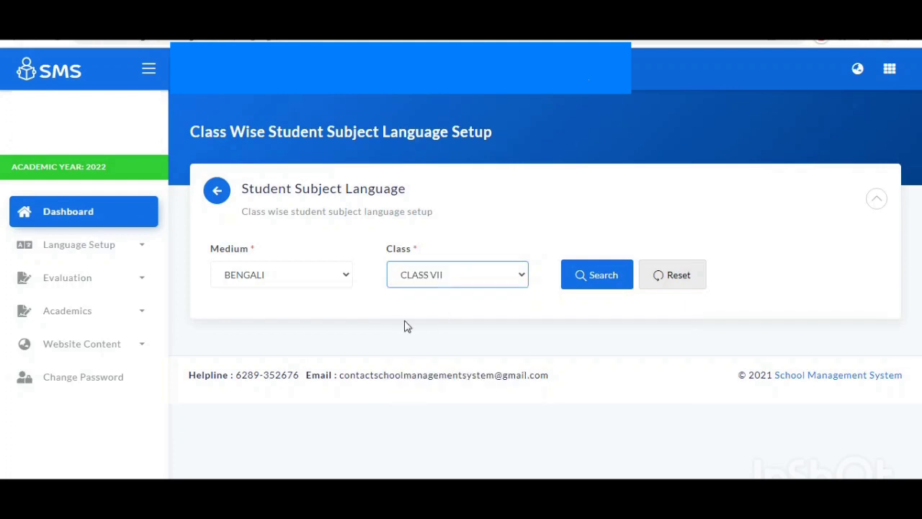
left_click(595, 283)
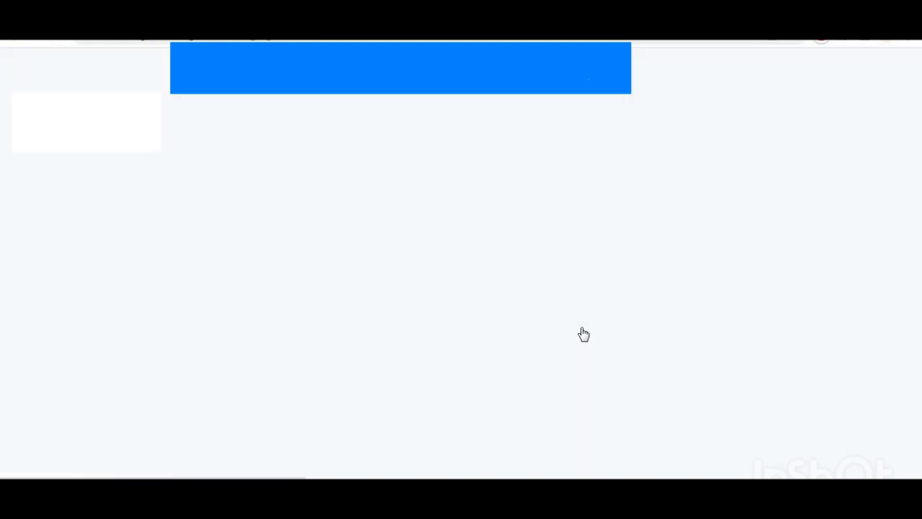
Review the first, second and third languages of the CLASS VII students and save their subject language setup
scroll(585, 328, "down", 5)
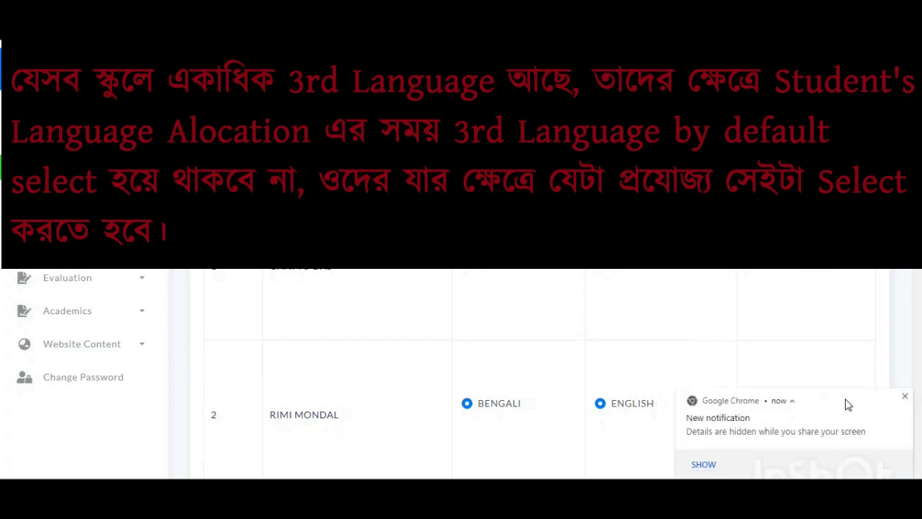
left_click(907, 401)
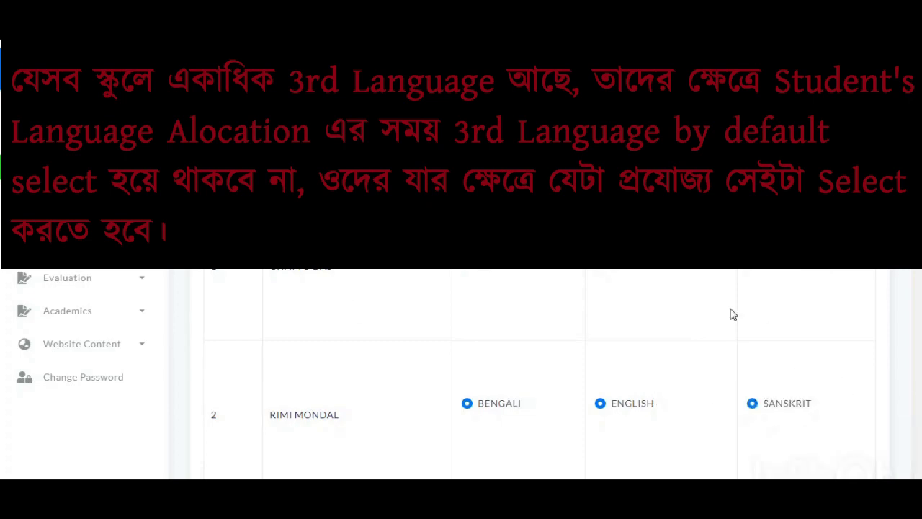
scroll(846, 358, "down", 20)
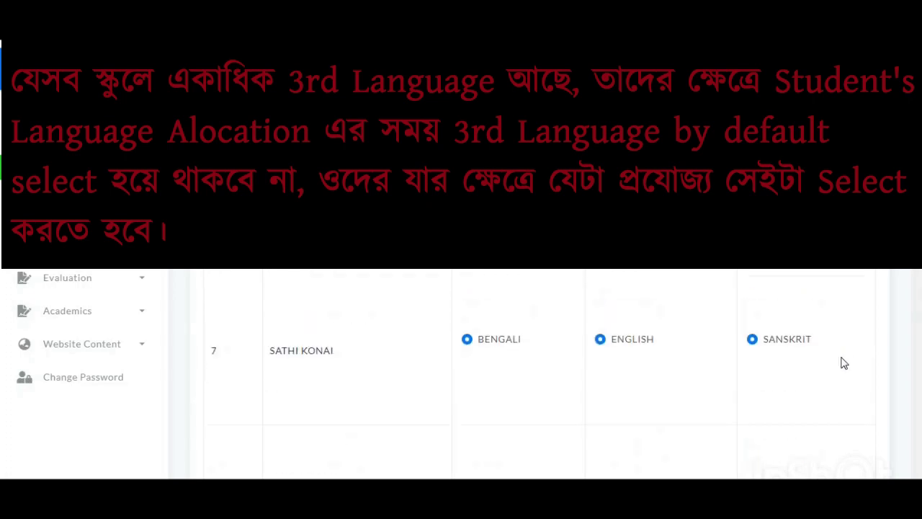
scroll(843, 366, "down", 20)
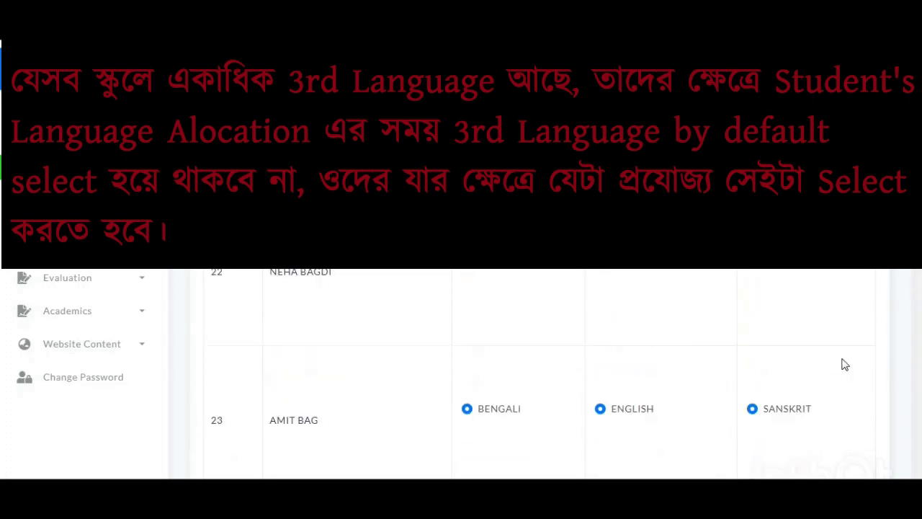
scroll(846, 365, "down", 18)
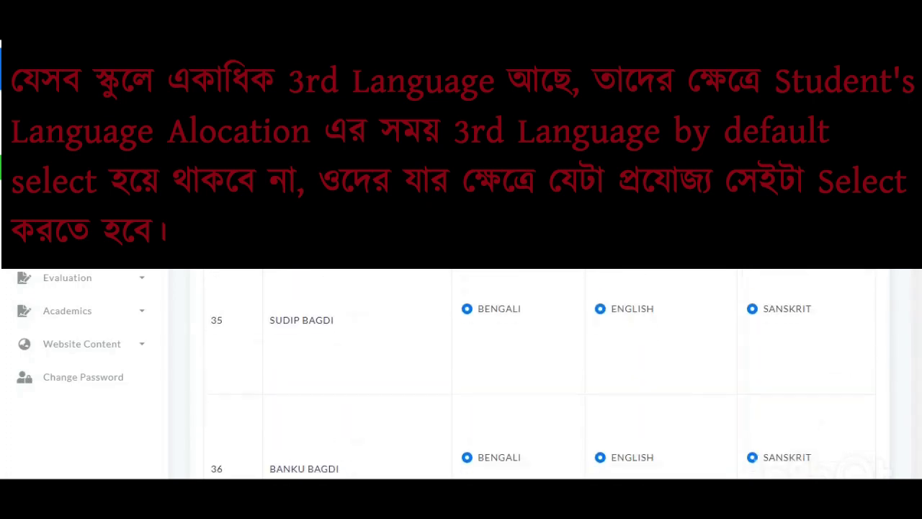
left_click_drag(914, 339, 912, 418)
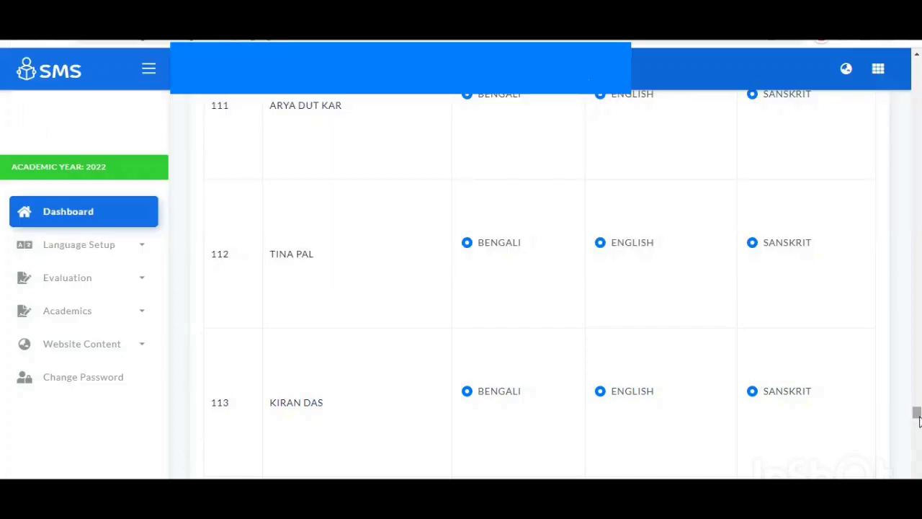
left_click_drag(918, 419, 917, 473)
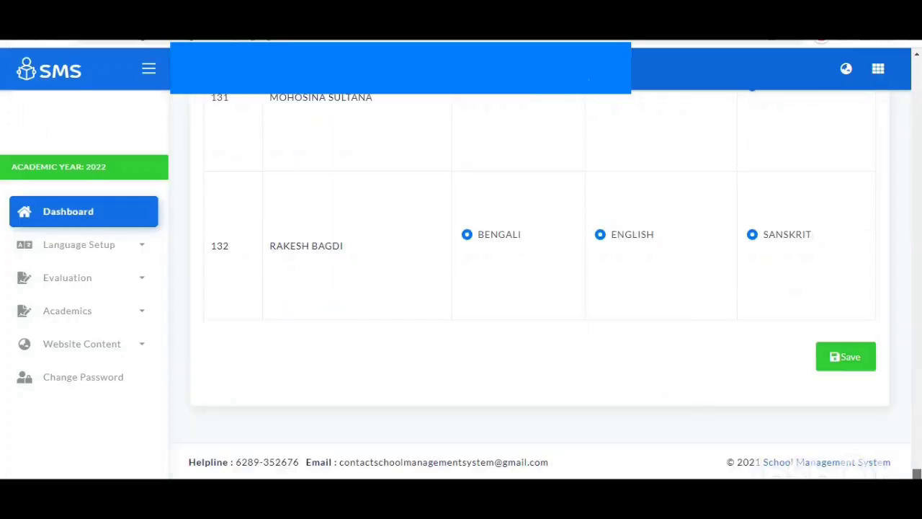
left_click(836, 358)
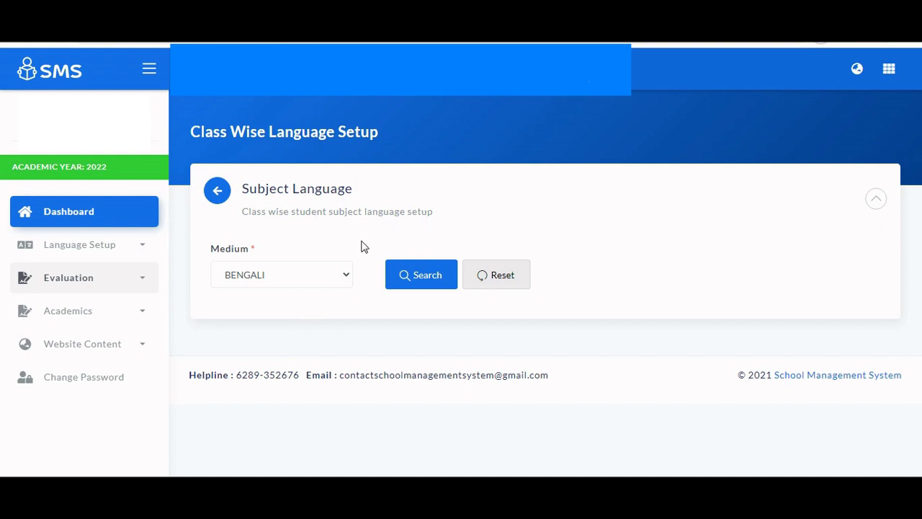
Open the exam copy teacher allocation and load class VII for term Evaluation-I, category Summative Evaluation
left_click(135, 285)
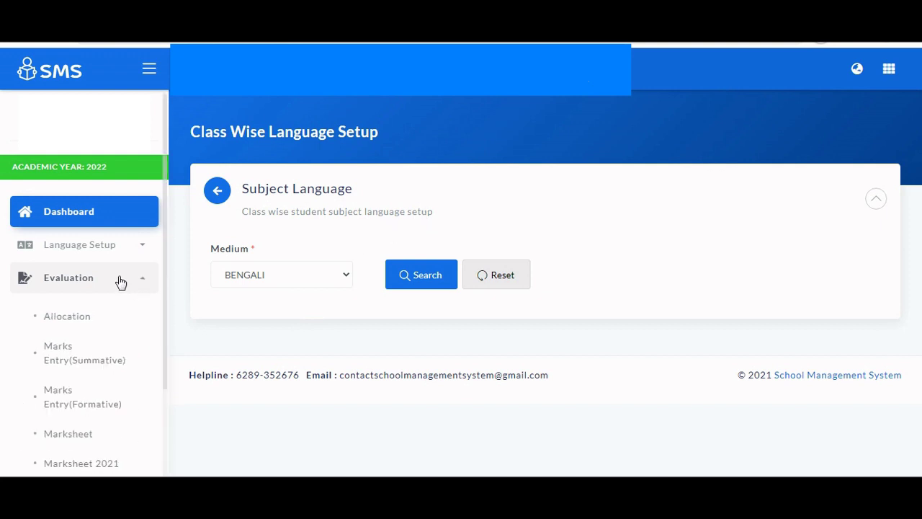
left_click(72, 322)
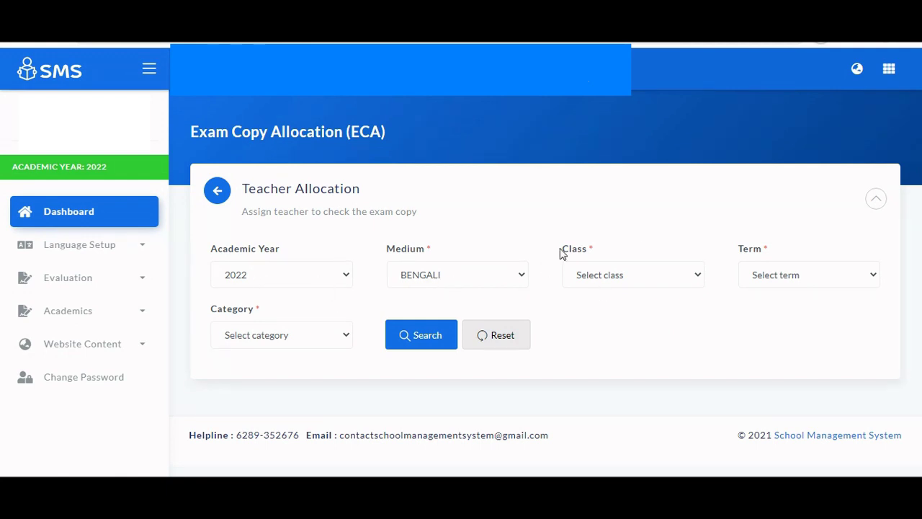
left_click(683, 278)
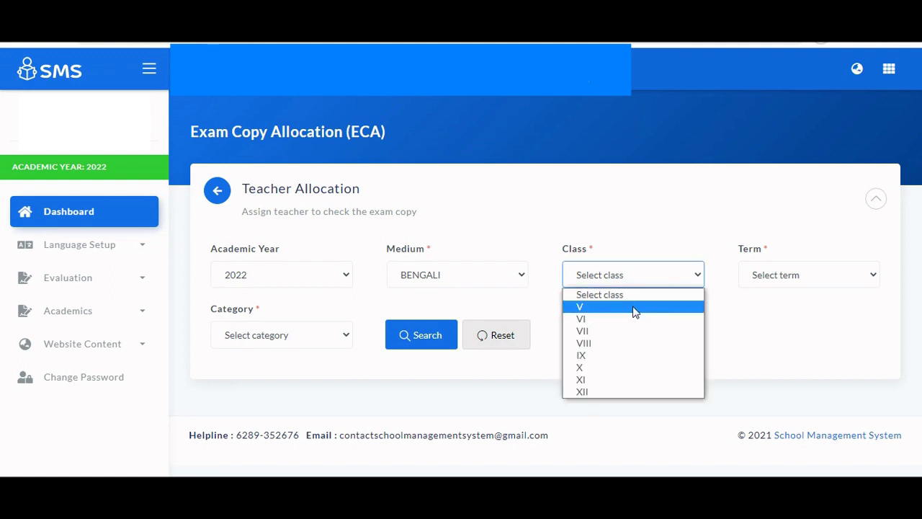
left_click(598, 333)
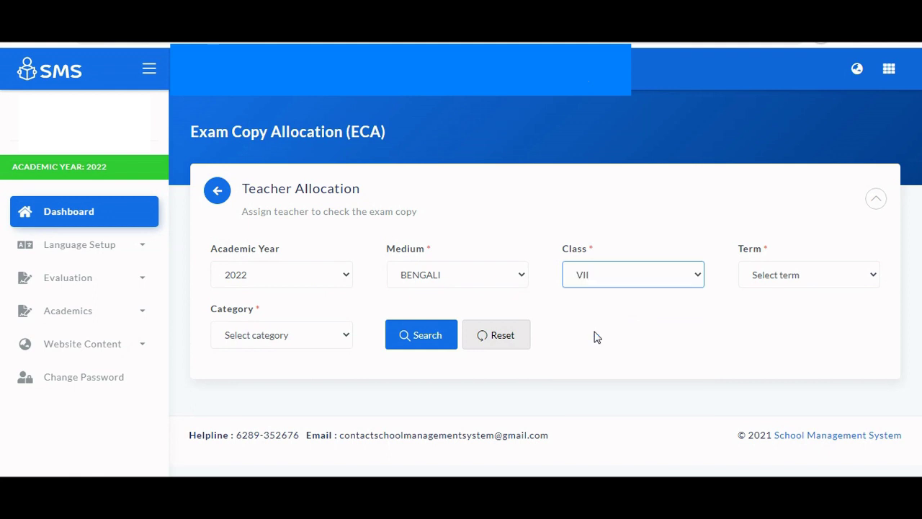
left_click(787, 281)
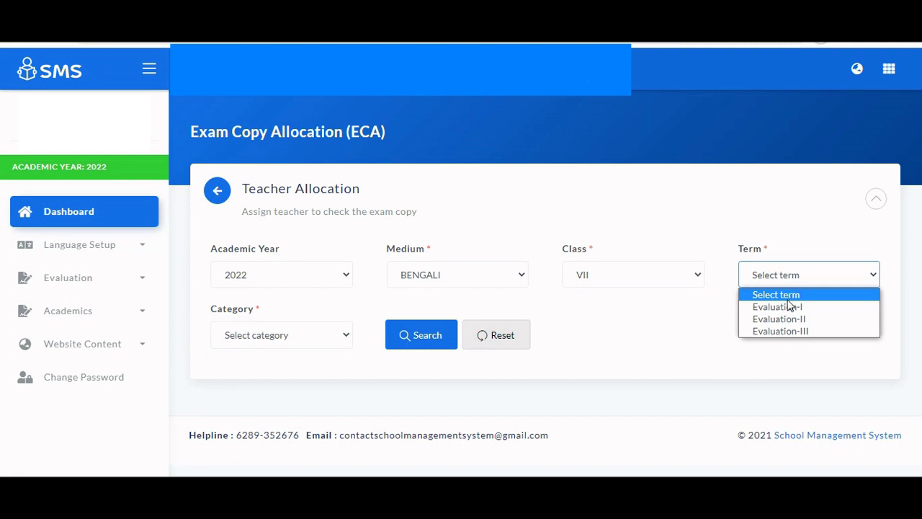
left_click(786, 312)
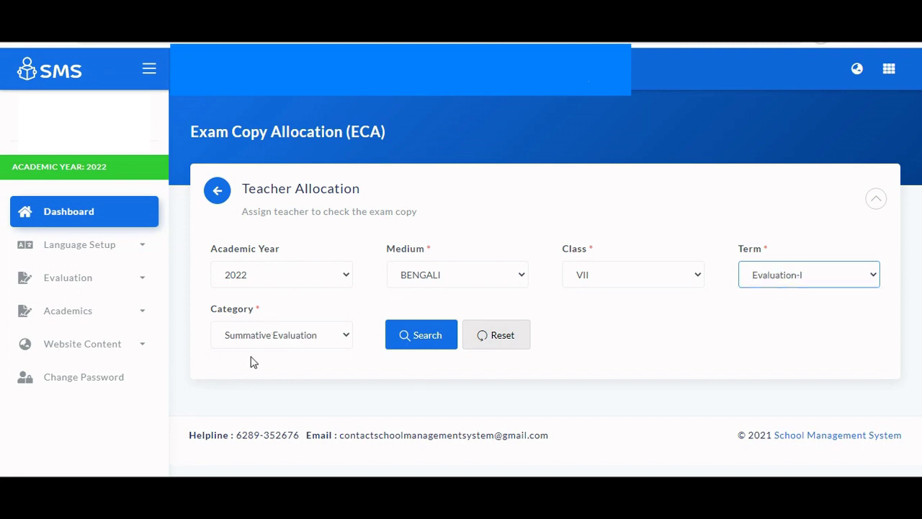
left_click(345, 336)
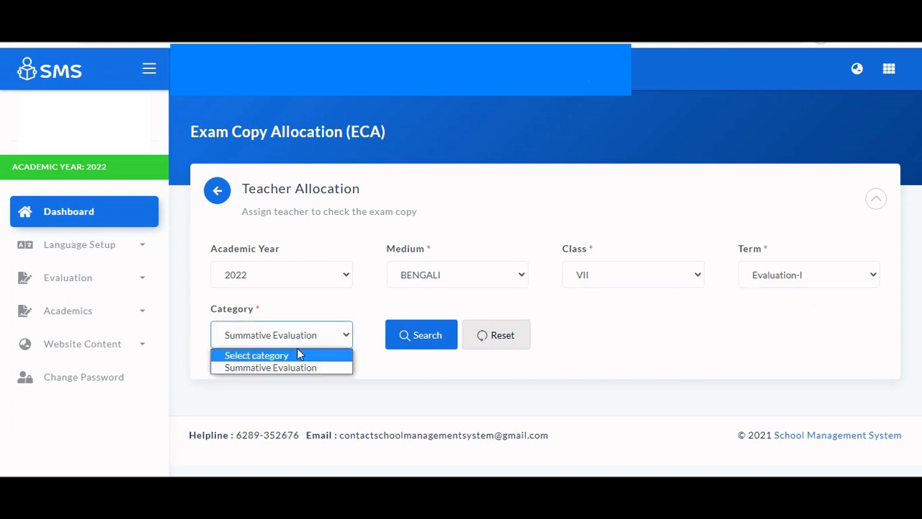
left_click(283, 368)
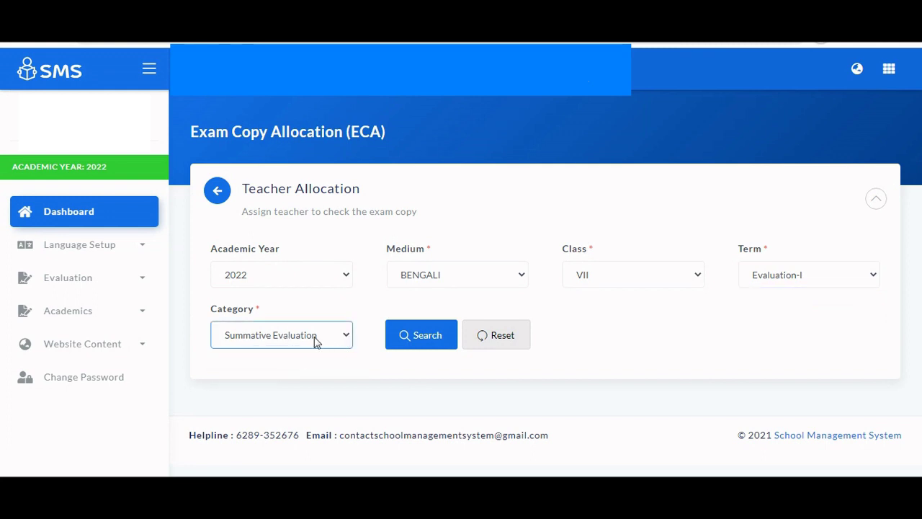
left_click(424, 340)
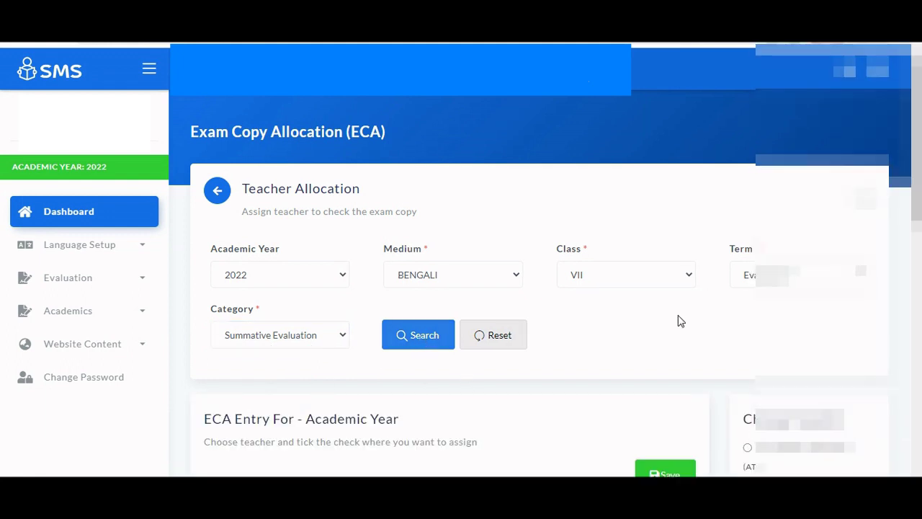
Examine the subjects, sections and selectable teachers in the class VII exam copy allocation entry
scroll(677, 324, "down", 4)
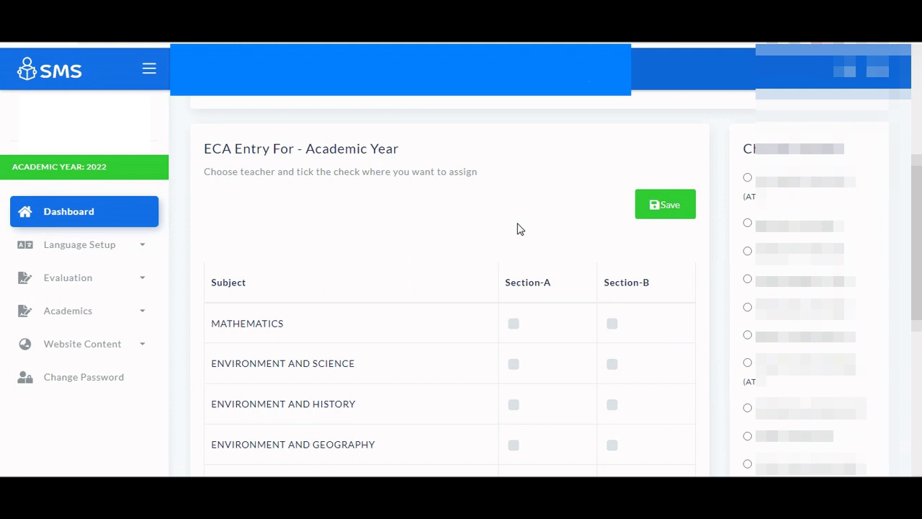
scroll(408, 211, "down", 1)
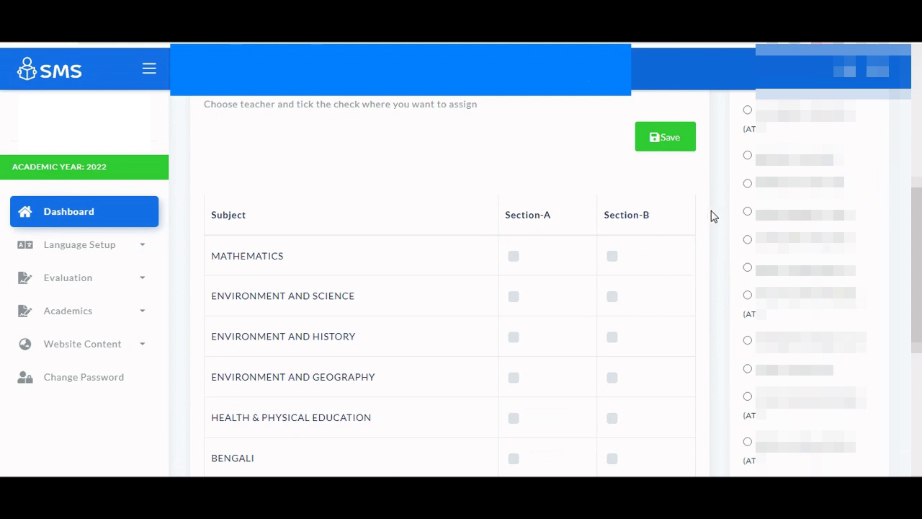
scroll(659, 308, "up", 2)
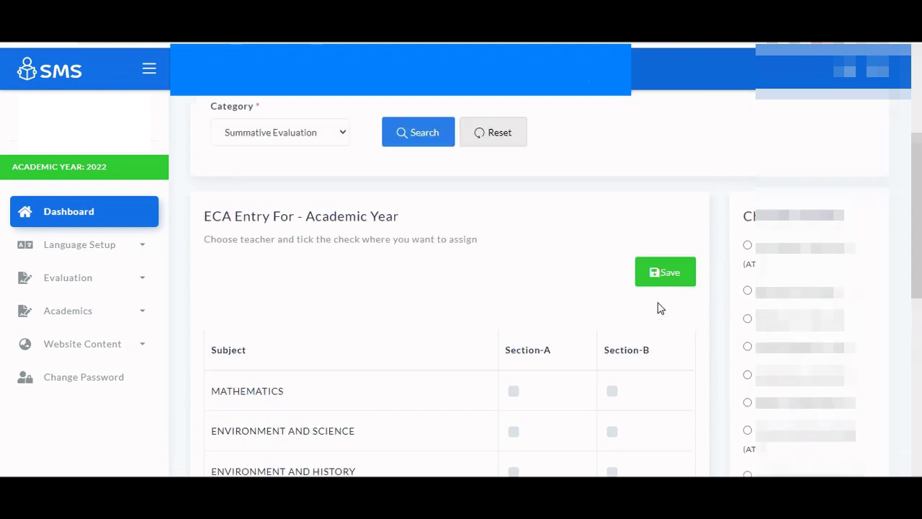
scroll(216, 356, "down", 5)
scroll(244, 157, "up", 1)
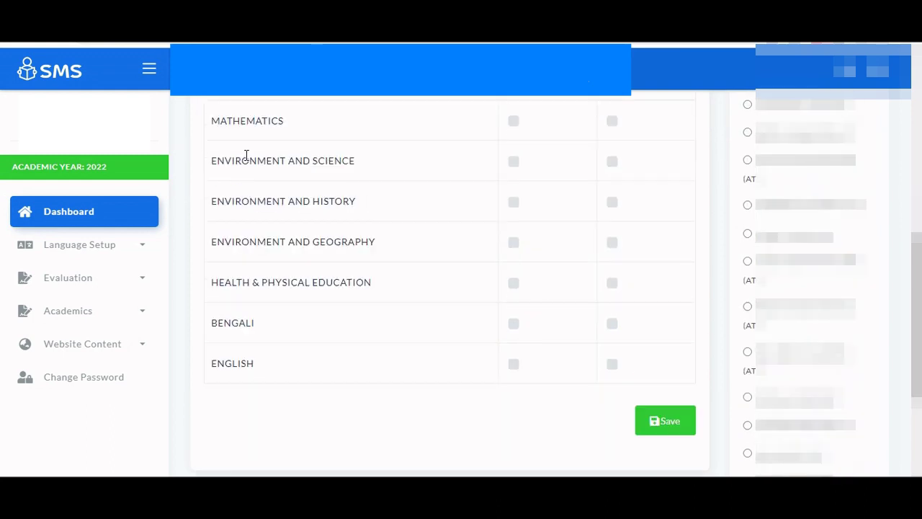
scroll(504, 376, "up", 3)
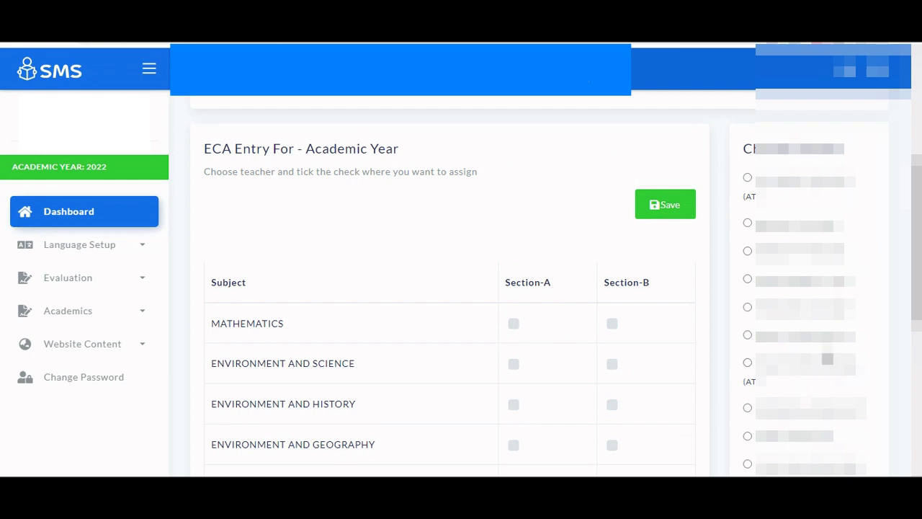
Try to assign Mathematics for Section-A without choosing a teacher
left_click(513, 324)
left_click(588, 118)
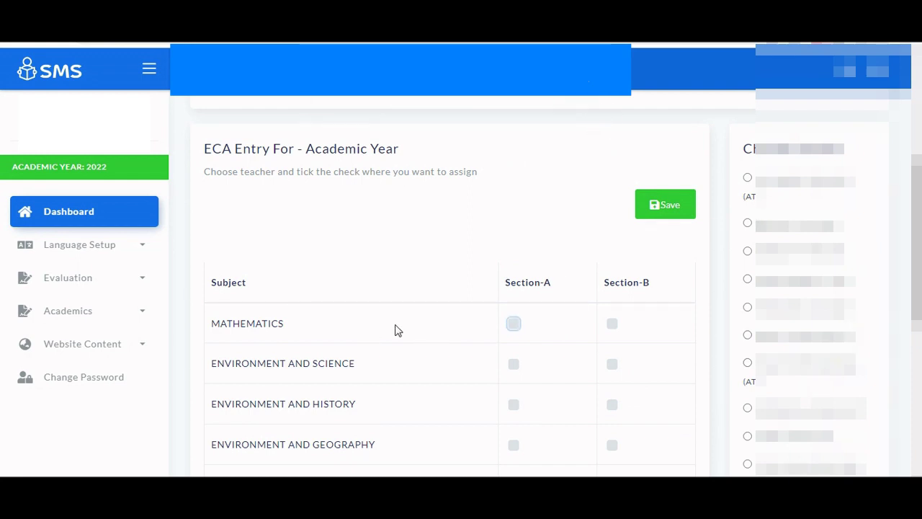
left_click(513, 325)
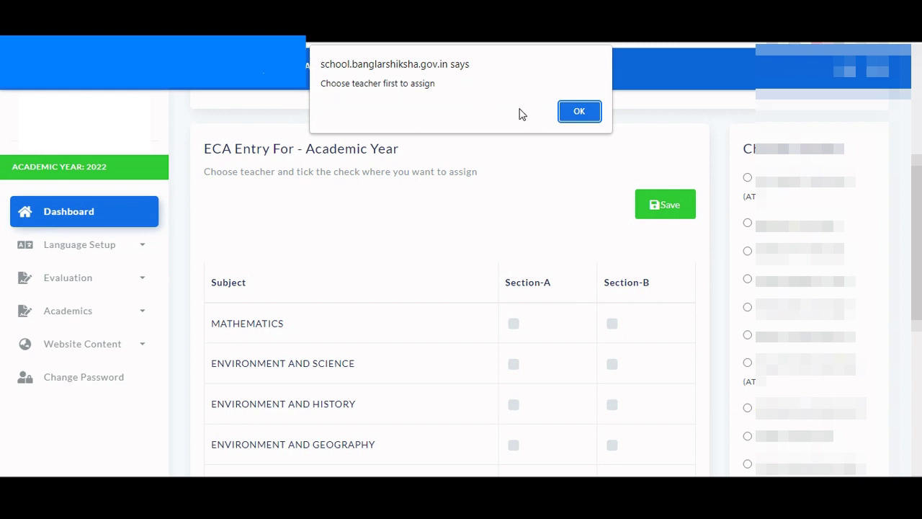
Dismiss the alert and assign a para teacher to Mathematics for both Section-A and Section-B of class VII
left_click(576, 112)
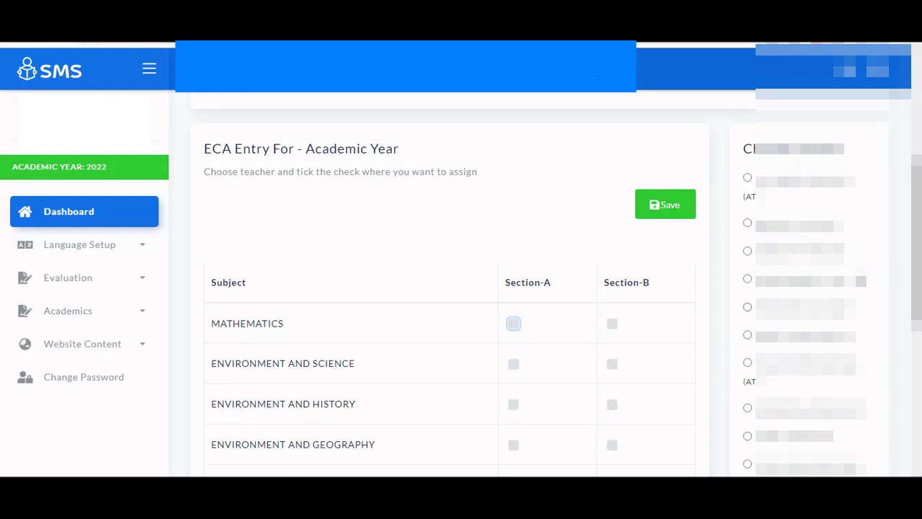
scroll(861, 281, "down", 5)
scroll(861, 281, "down", 1)
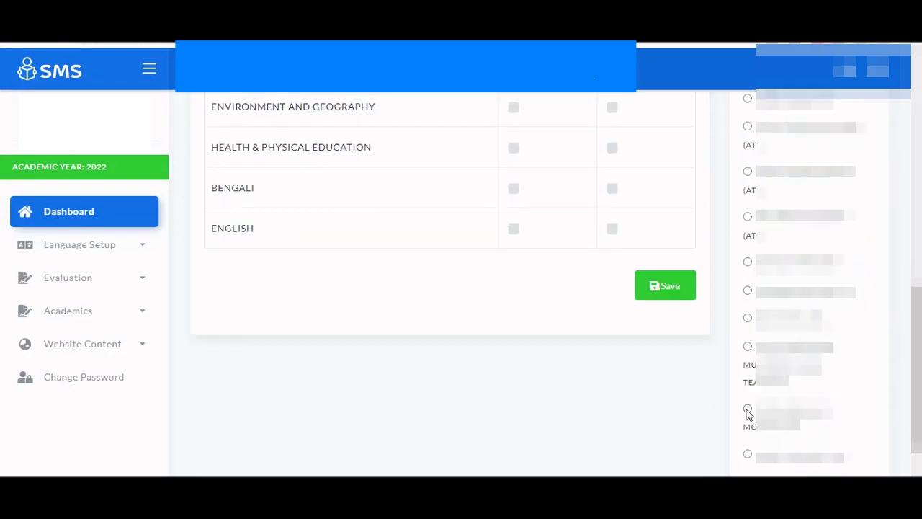
scroll(362, 303, "up", 6)
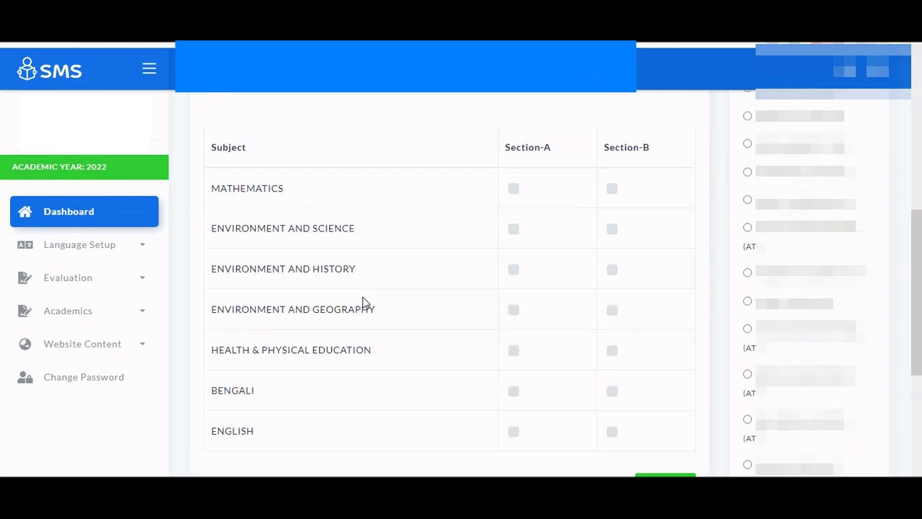
left_click(514, 325)
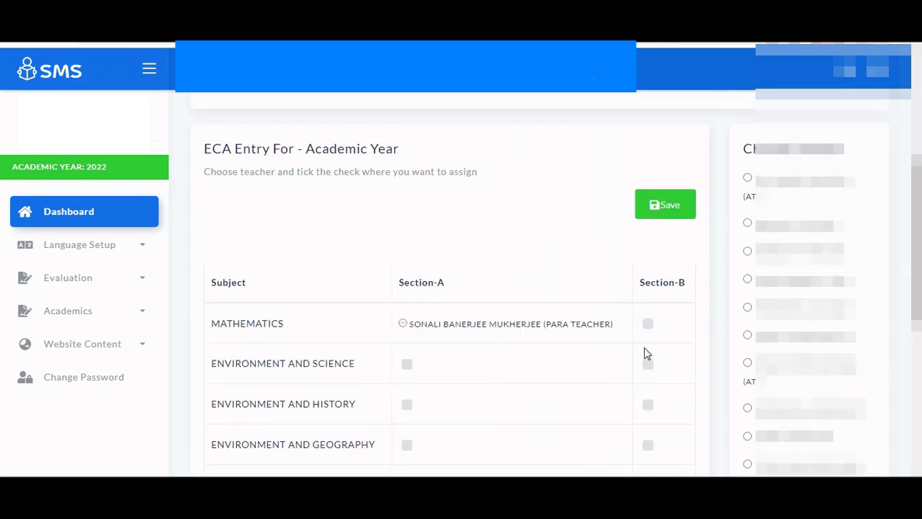
left_click(648, 325)
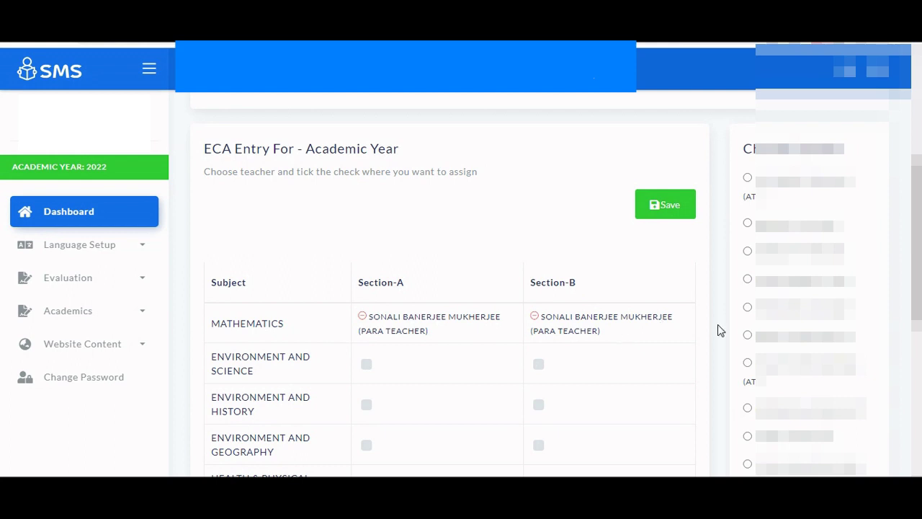
Assign an assistant teacher (AT) to Environment and Science for Section-A and Section-B, and save the class VII allocation
scroll(757, 324, "down", 2)
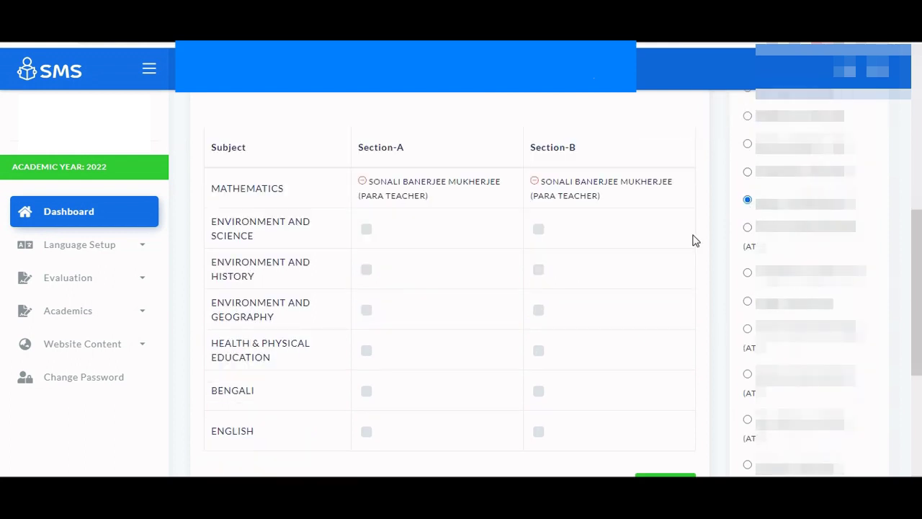
left_click(367, 231)
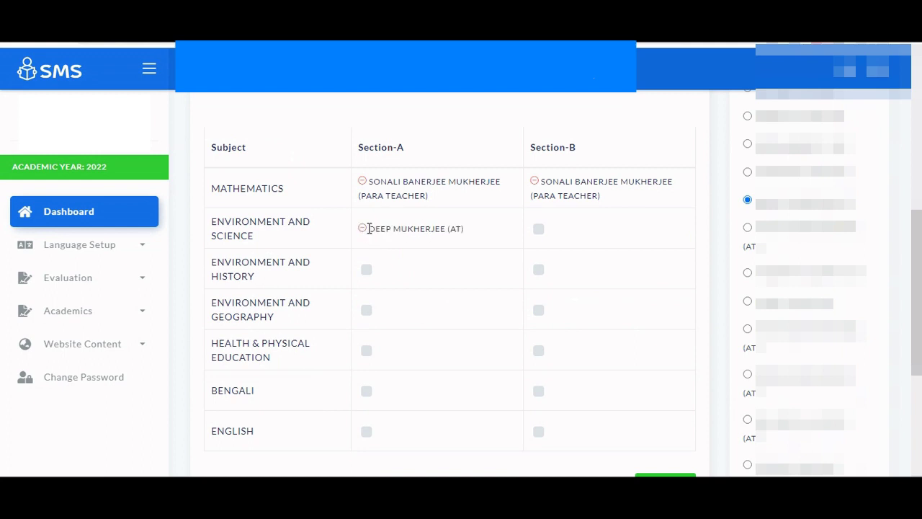
left_click(539, 230)
scroll(497, 205, "down", 1)
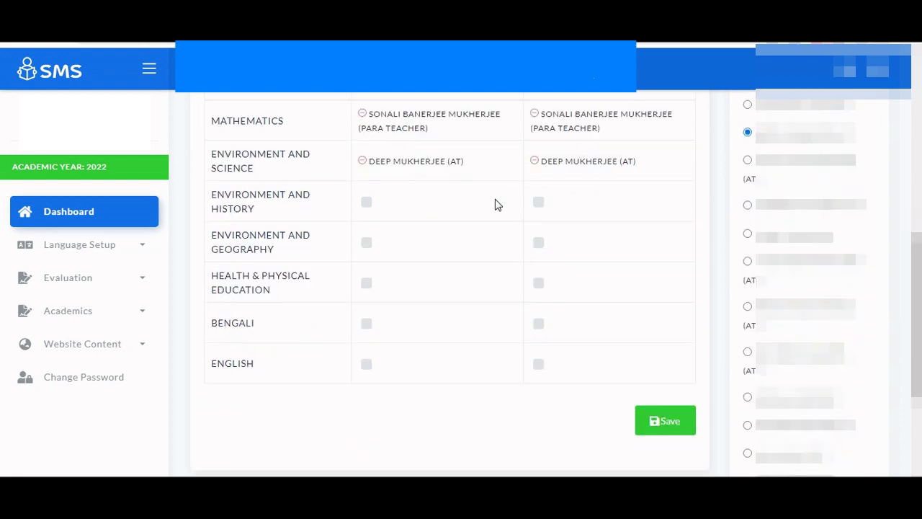
left_click(670, 425)
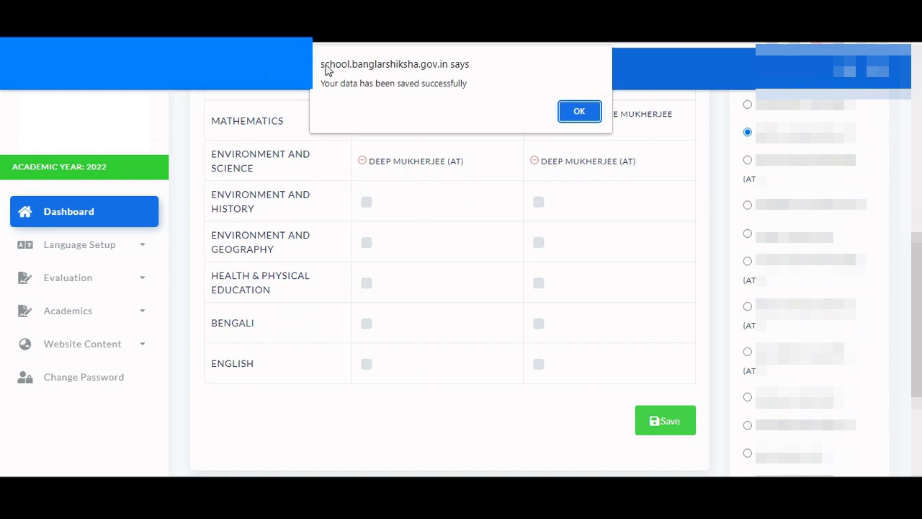
left_click(582, 112)
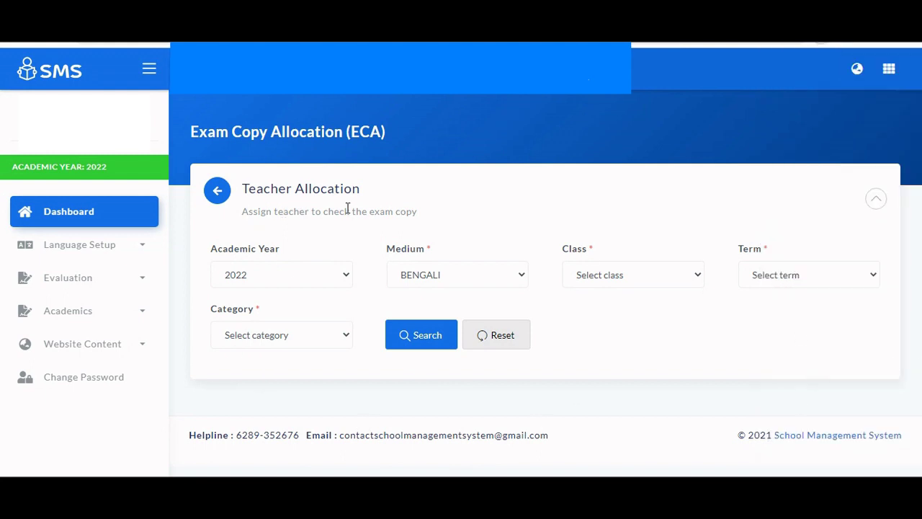
Set the teacher allocation filters to class VII, term Evaluation-II and category Summative Evaluation
left_click(611, 279)
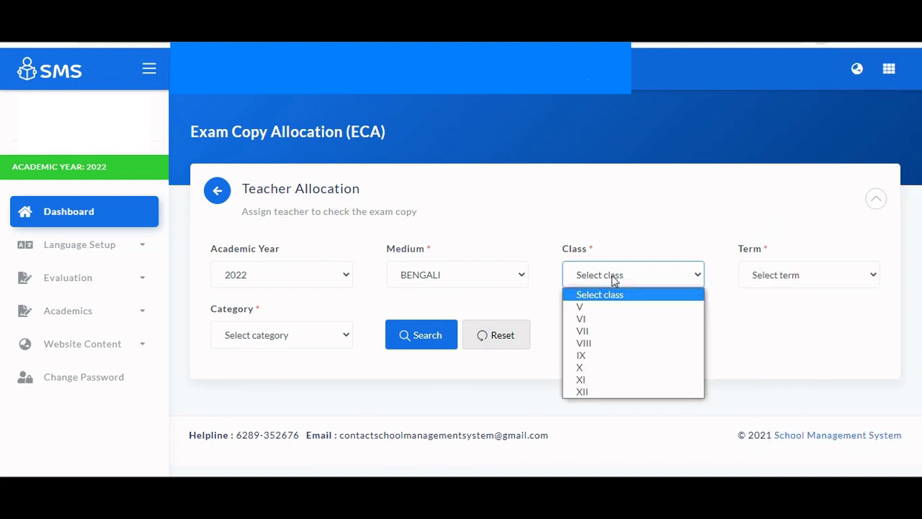
left_click(809, 281)
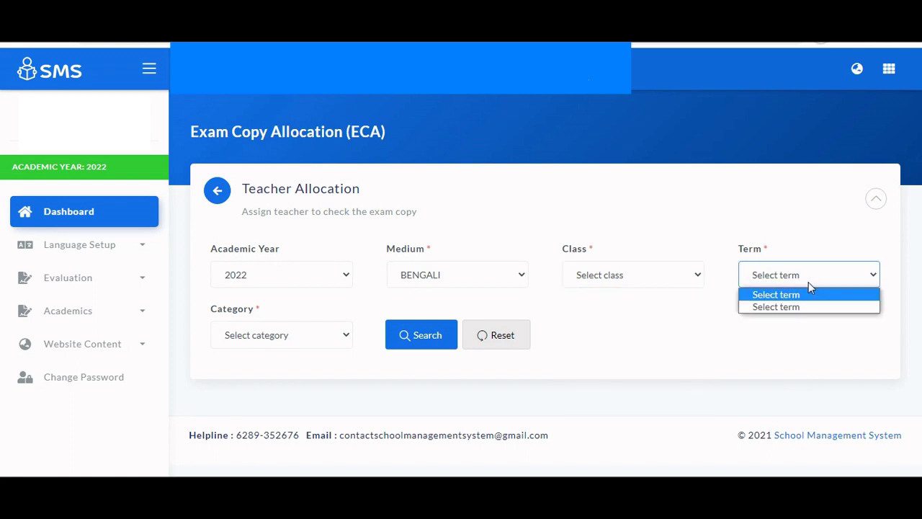
left_click(670, 281)
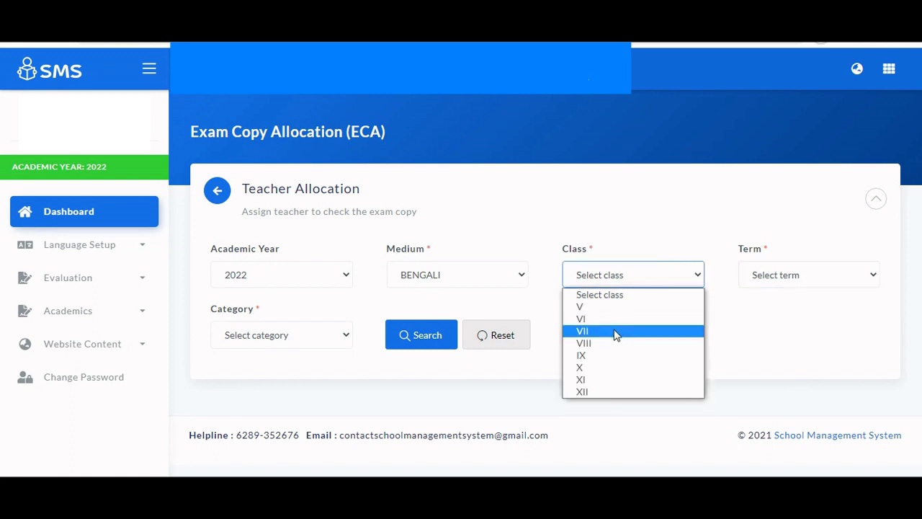
left_click(617, 331)
left_click(805, 278)
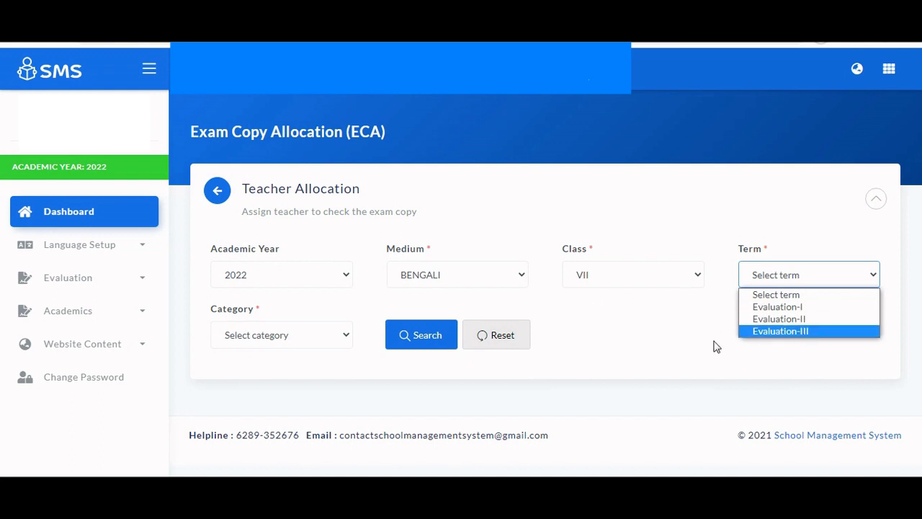
left_click(311, 340)
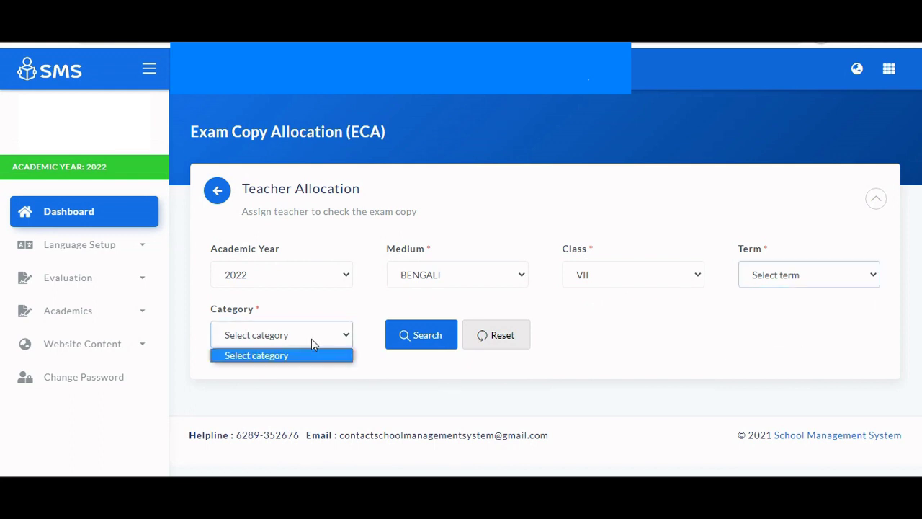
left_click(821, 283)
left_click(801, 319)
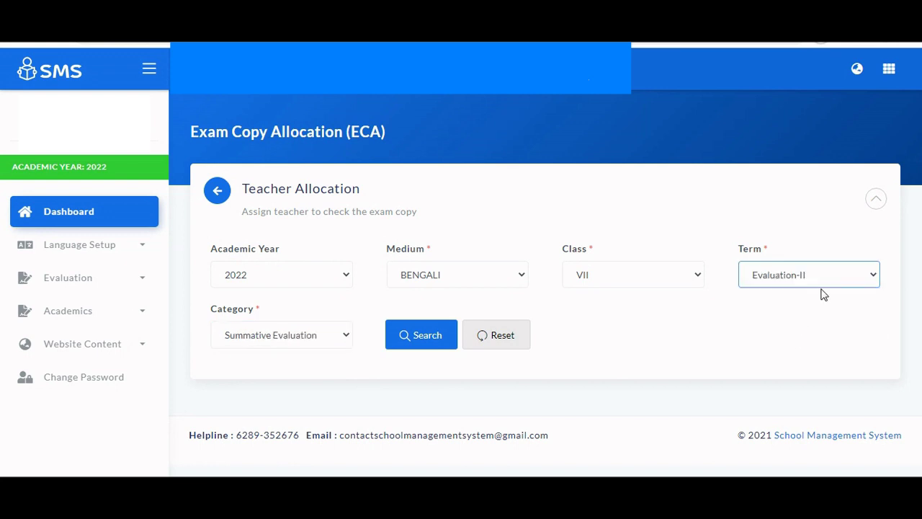
left_click(331, 342)
left_click(308, 368)
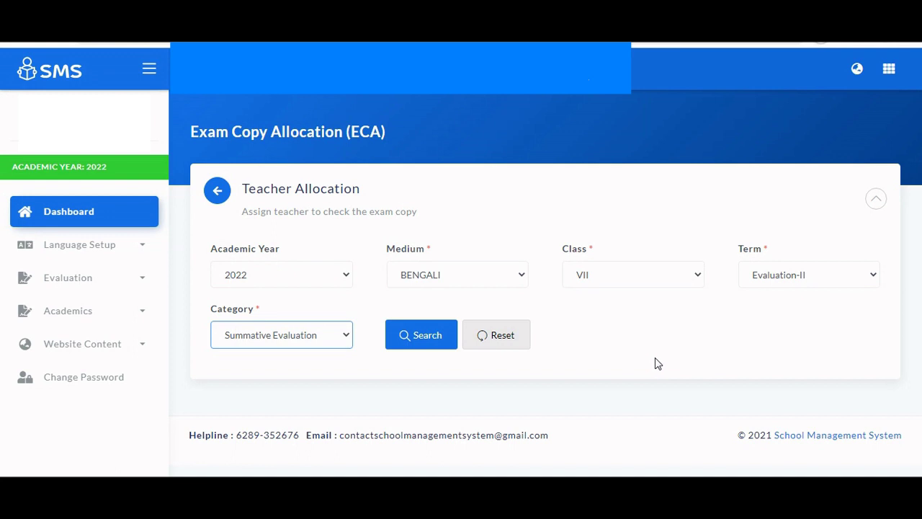
left_click(642, 283)
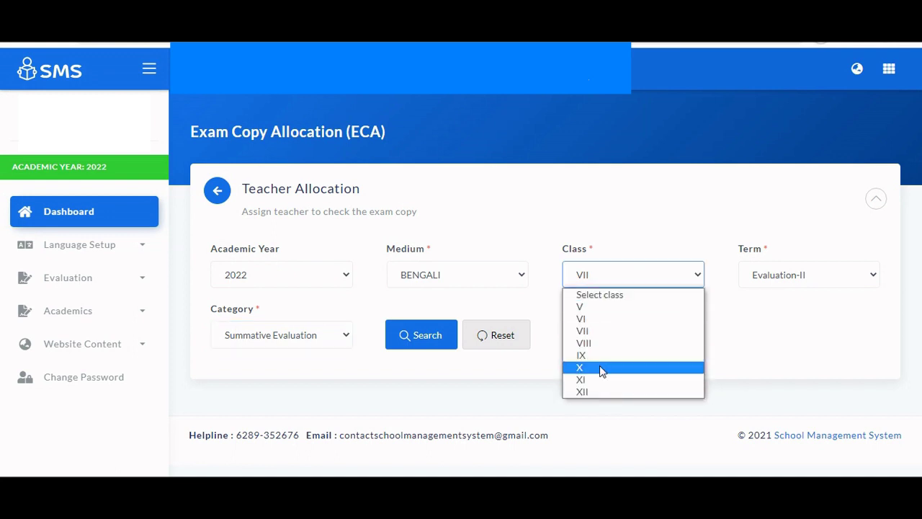
left_click(843, 277)
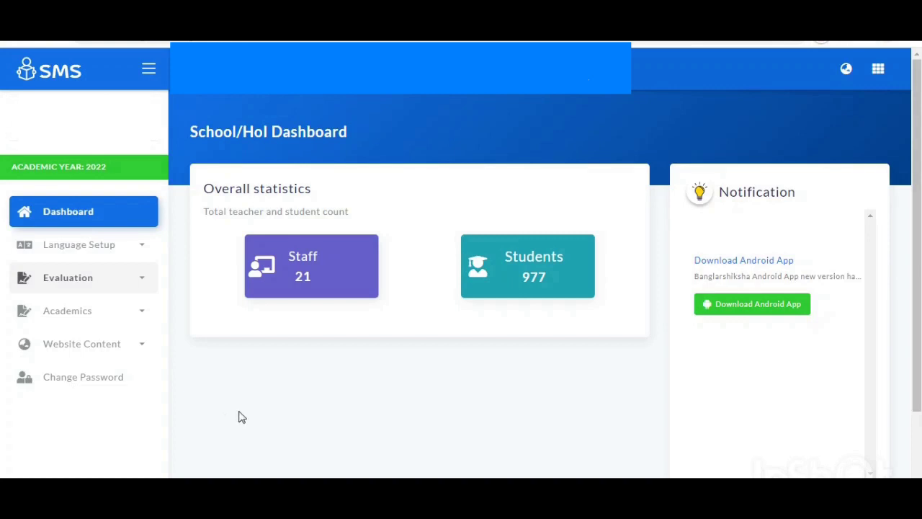
Open the exam copy teacher allocation and load class IX for term Evaluation-III, category Summative Evaluation
left_click(136, 282)
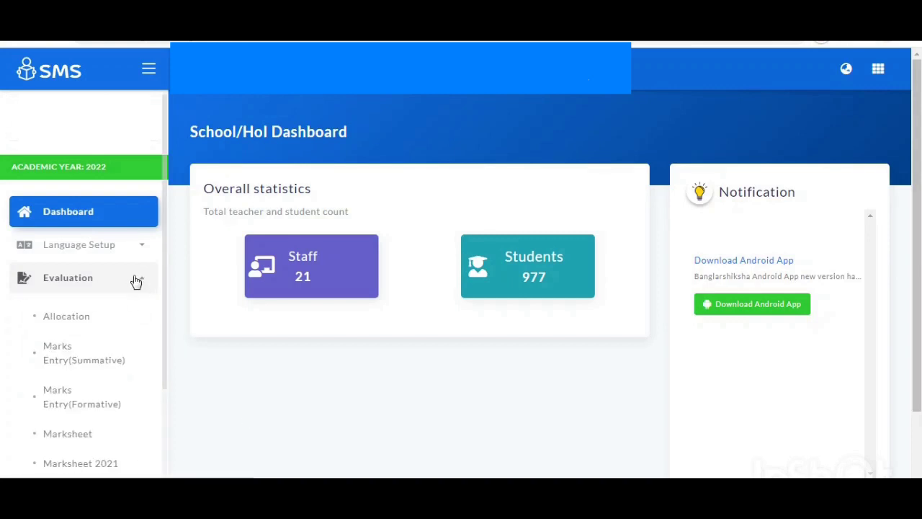
left_click(66, 317)
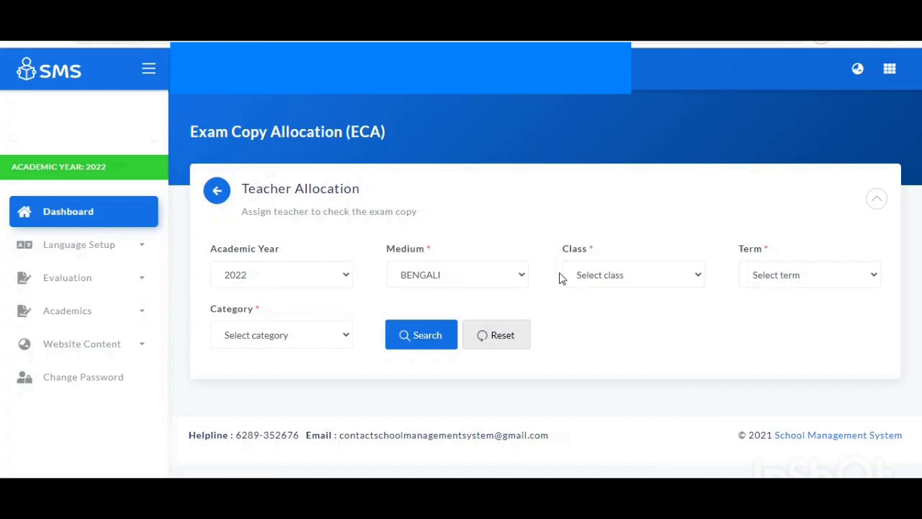
left_click(630, 277)
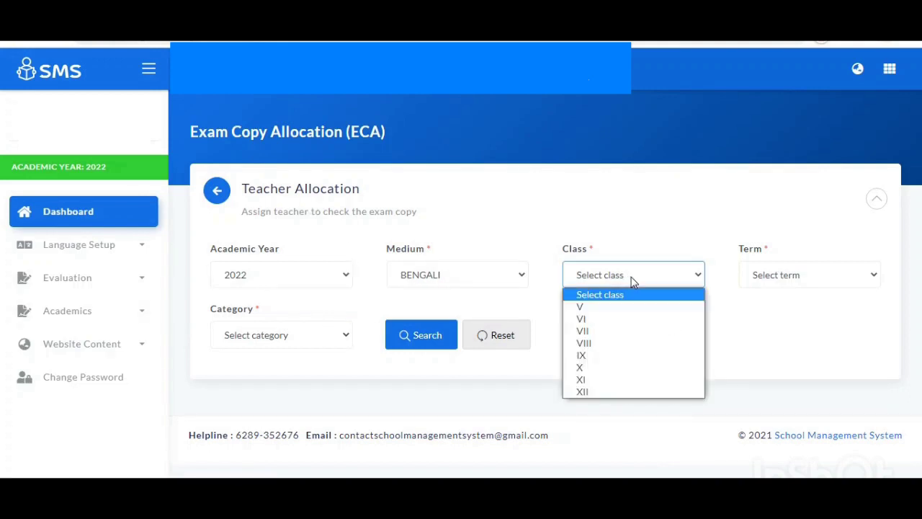
left_click(598, 356)
left_click(853, 274)
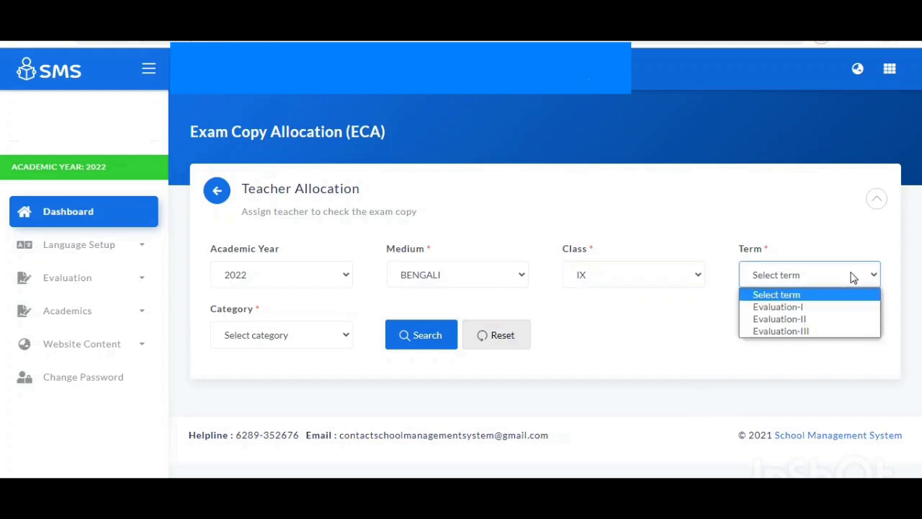
left_click(818, 332)
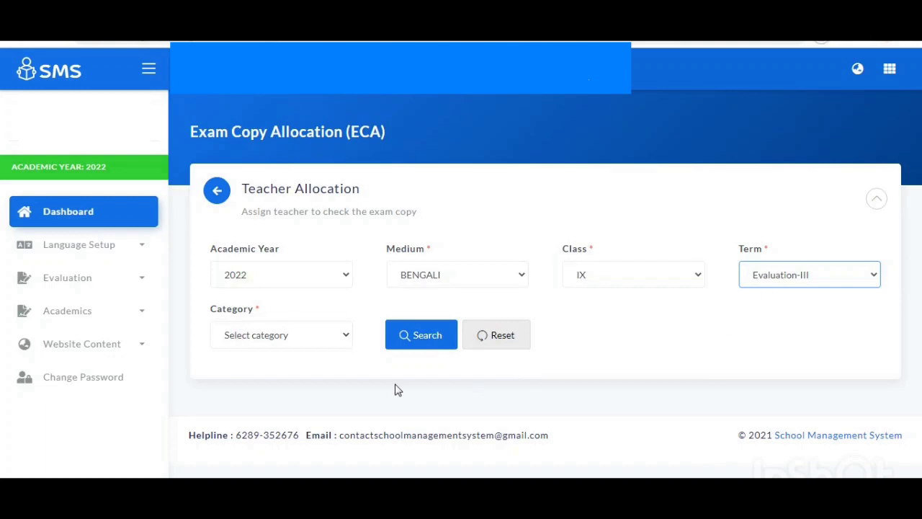
left_click(343, 341)
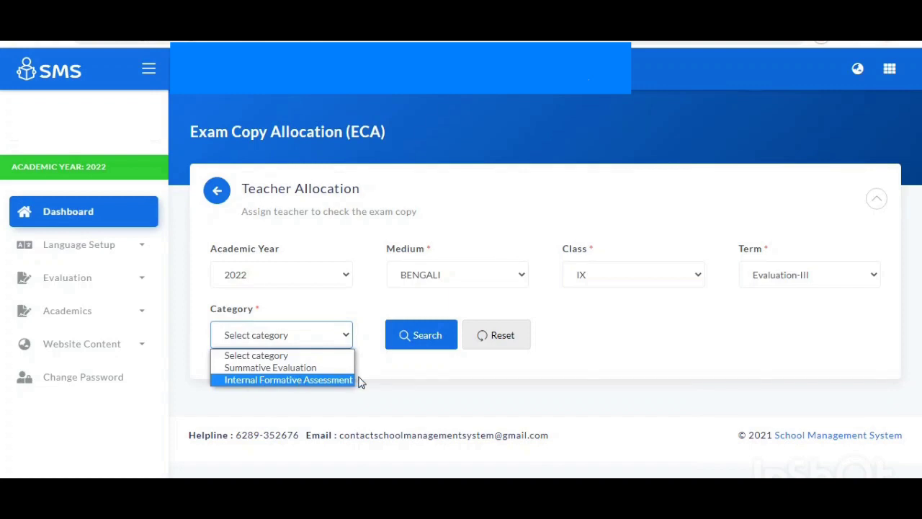
left_click(407, 373)
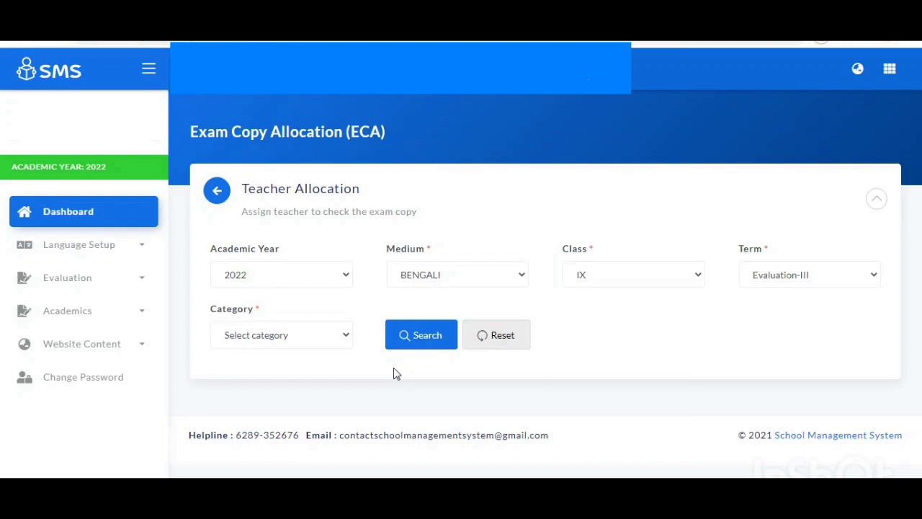
left_click(337, 344)
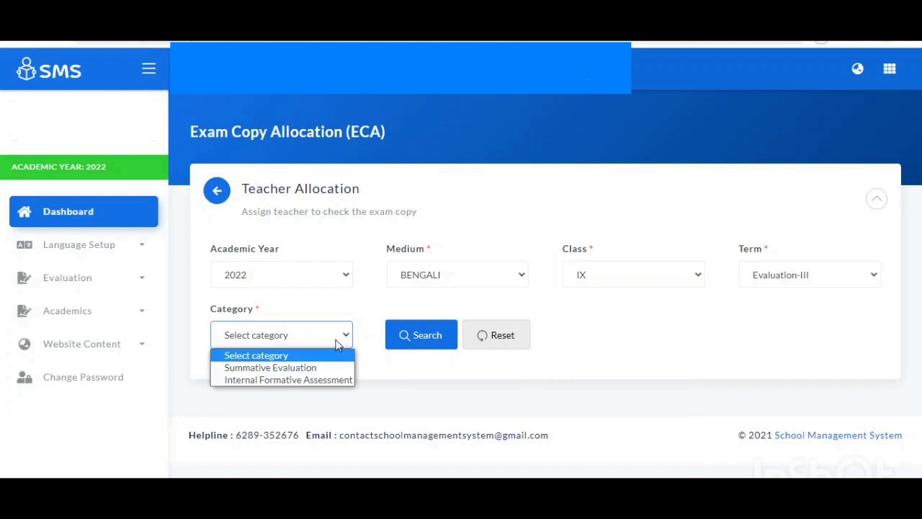
left_click(327, 368)
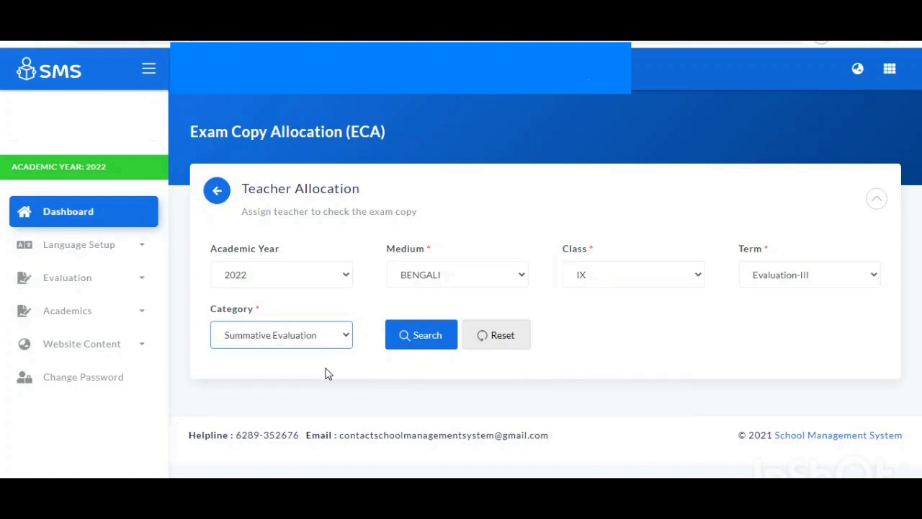
left_click(434, 342)
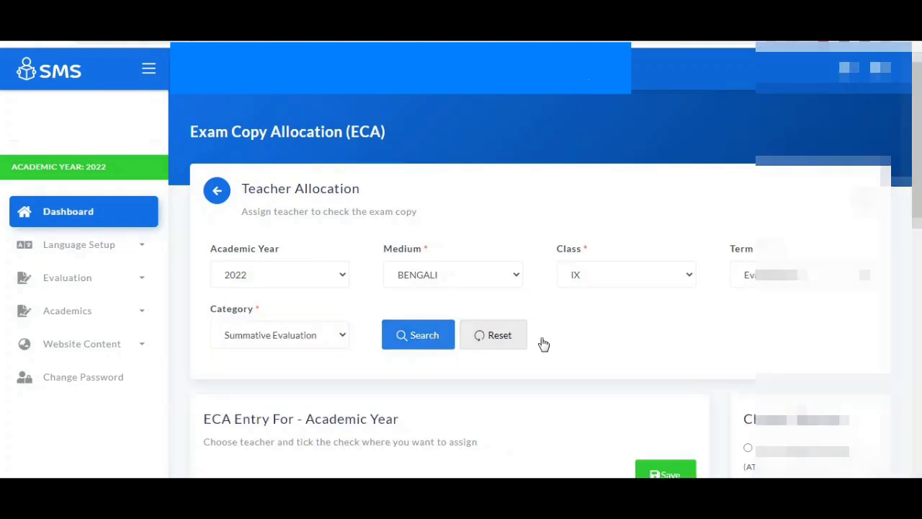
Assign different assistant teachers (AT) to Physical Science and Environment for Section-A and Section-B, and save the class IX summative allocation
scroll(618, 352, "down", 5)
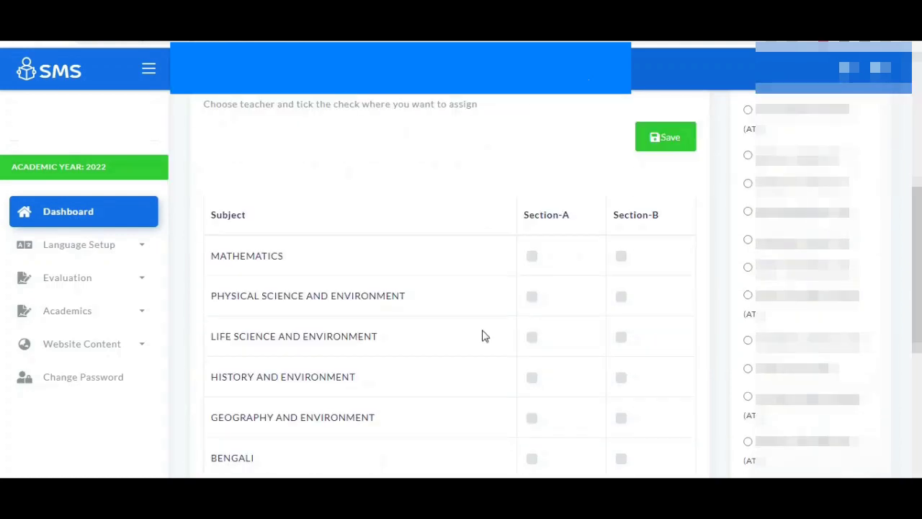
scroll(485, 356, "up", 1)
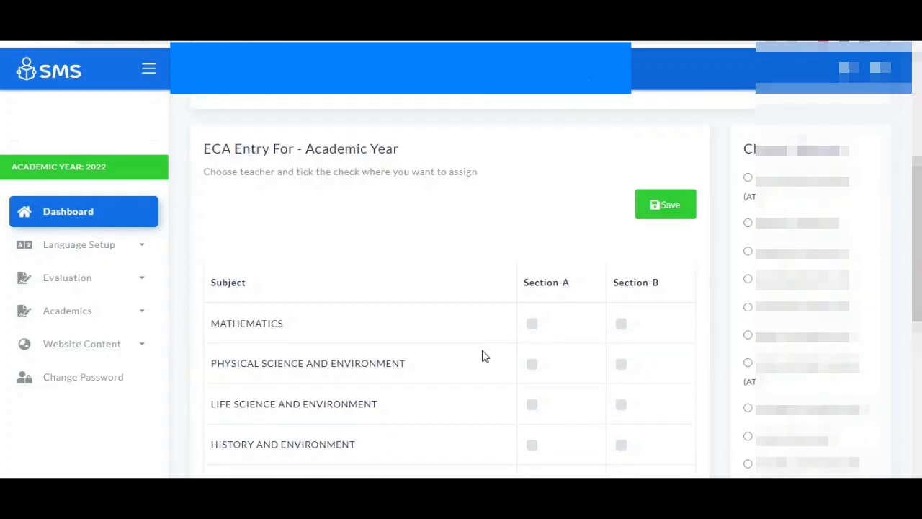
scroll(834, 242, "down", 1)
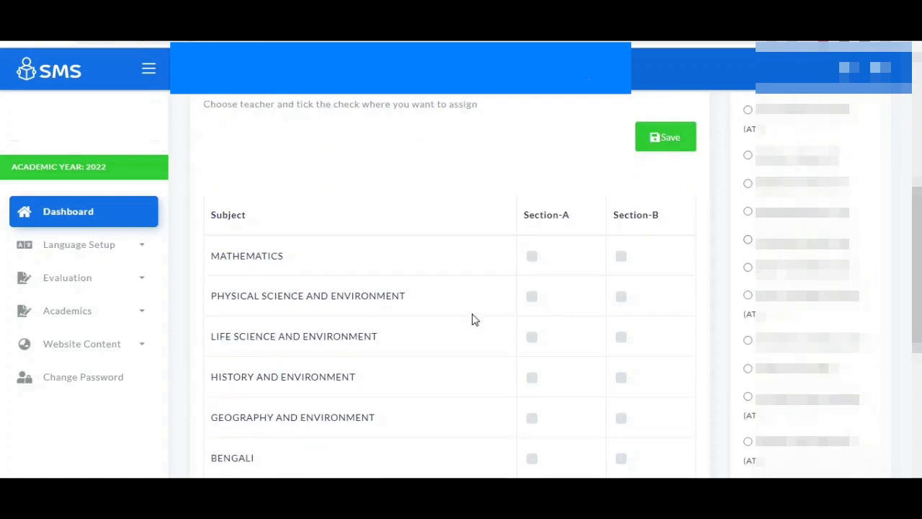
left_click(748, 369)
left_click(531, 298)
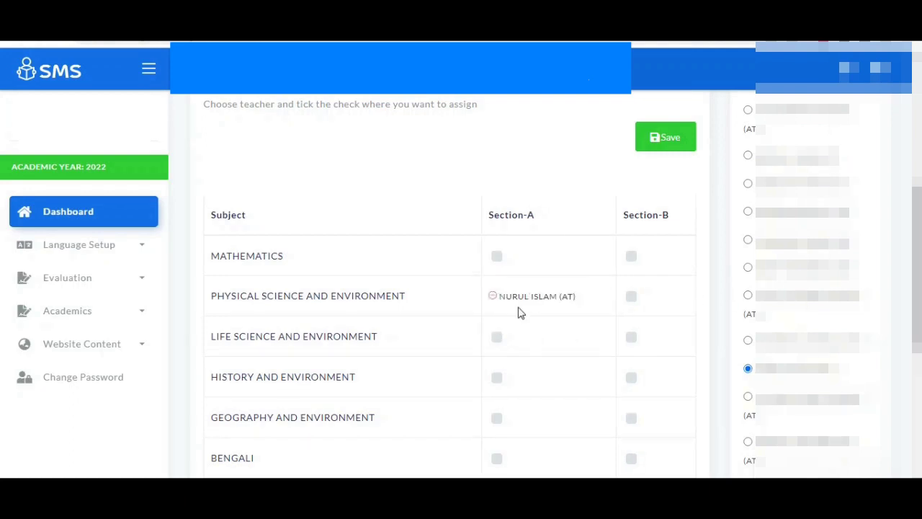
left_click(747, 267)
left_click(633, 298)
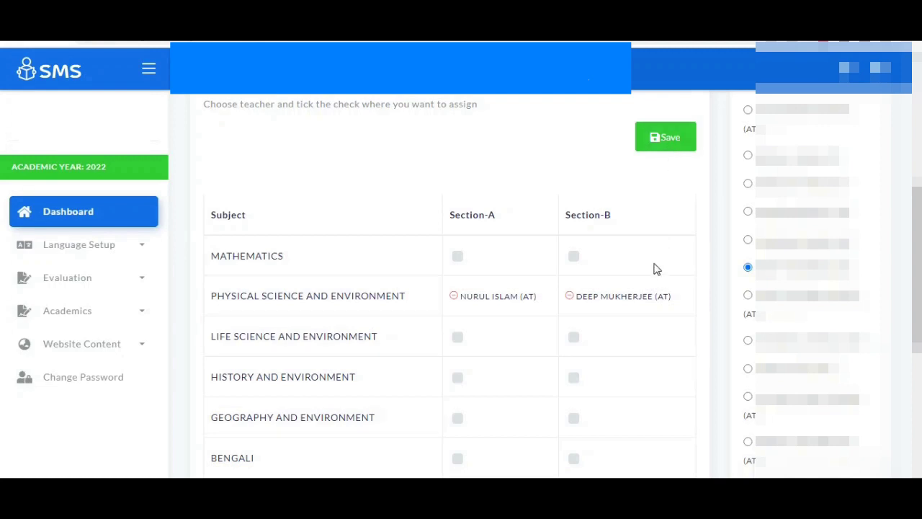
scroll(661, 277, "up", 2)
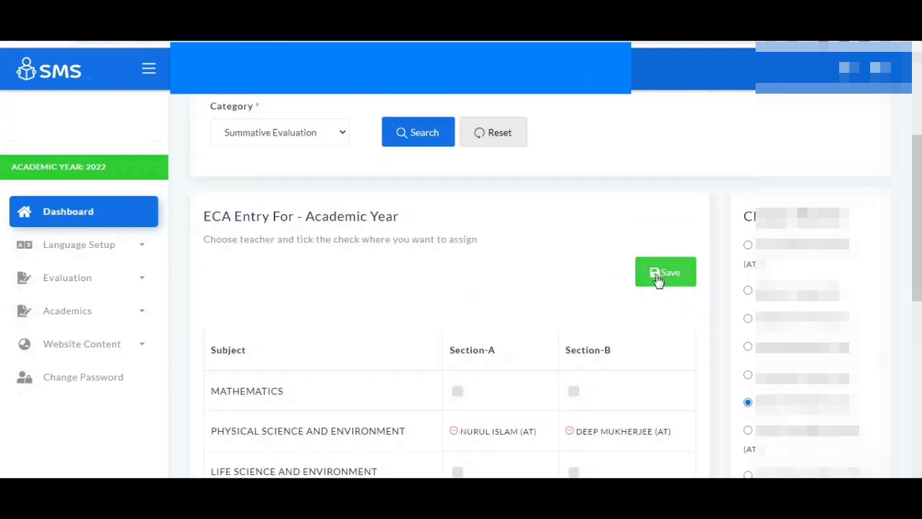
scroll(659, 283, "down", 1)
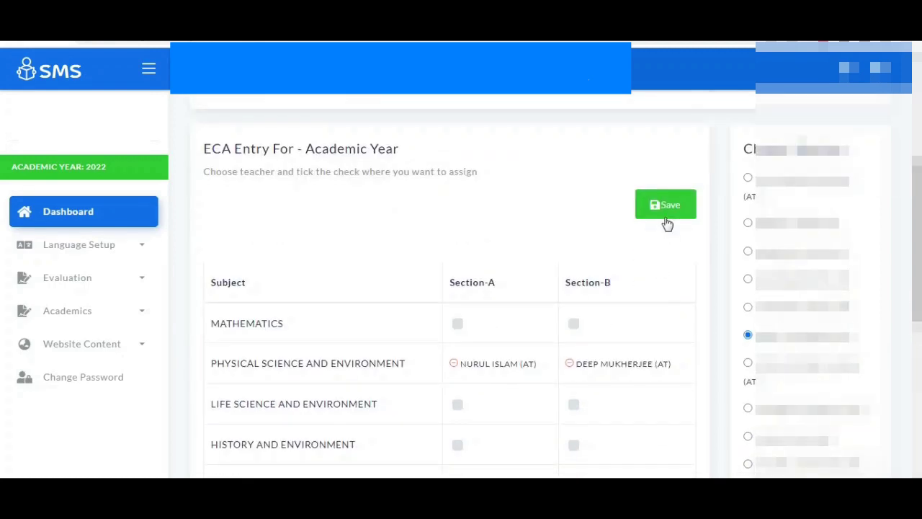
left_click(672, 214)
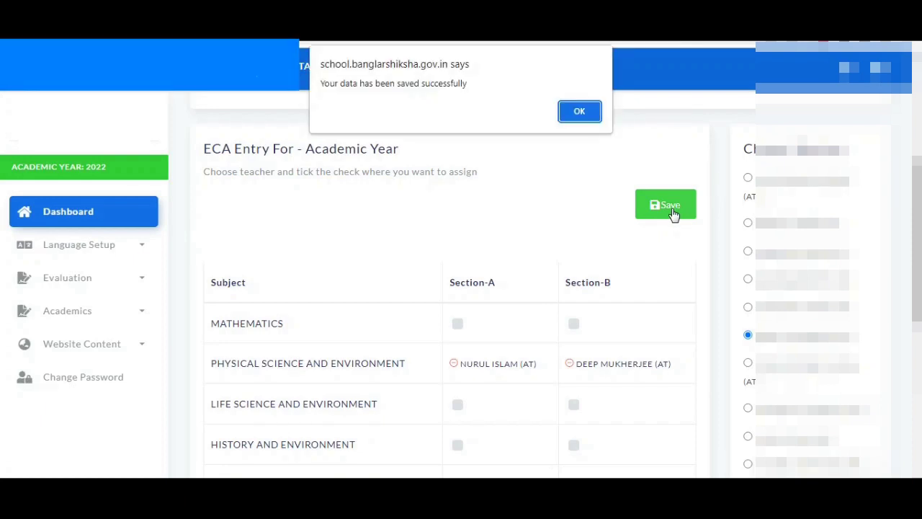
left_click(579, 111)
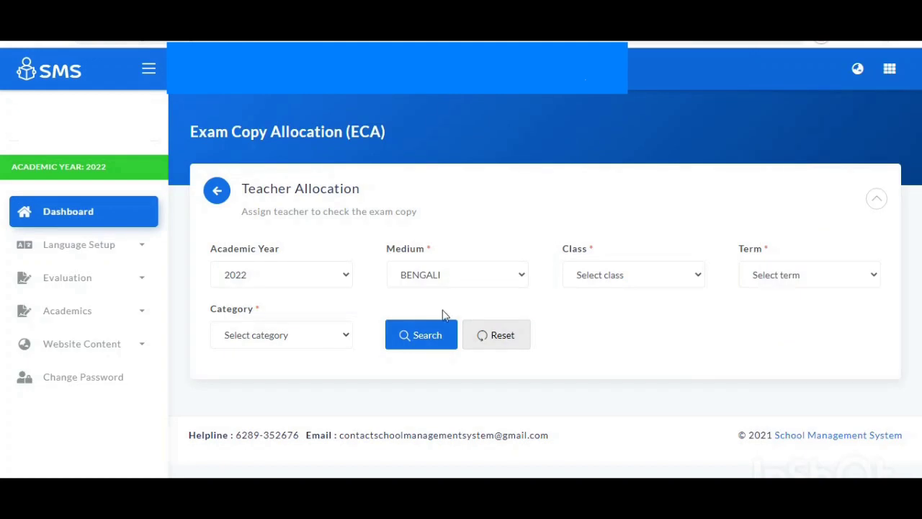
Load the teacher allocation for class IX, term Evaluation-III, category Internal Formative Assessment
left_click(667, 281)
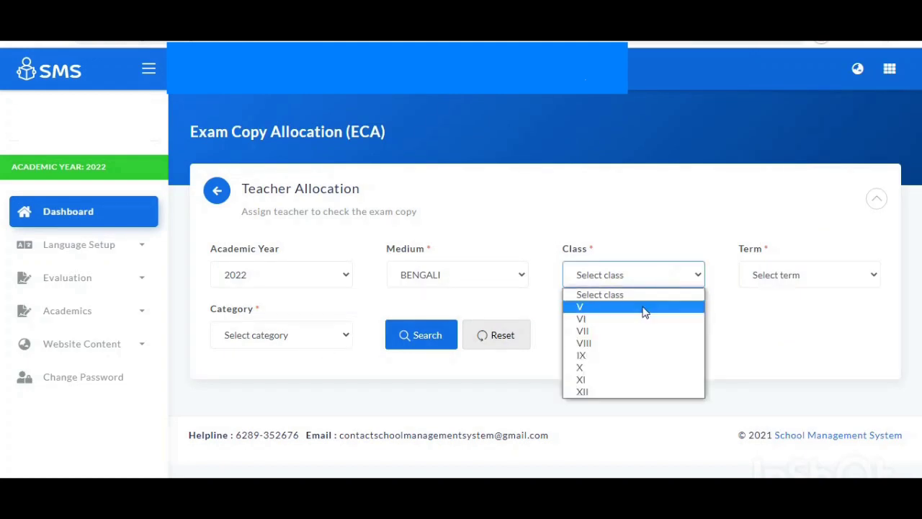
left_click(613, 355)
left_click(760, 278)
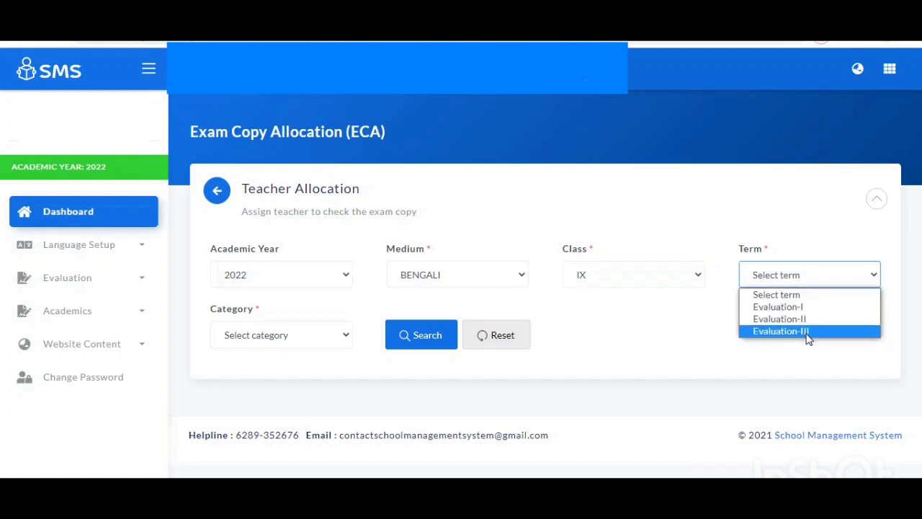
left_click(781, 331)
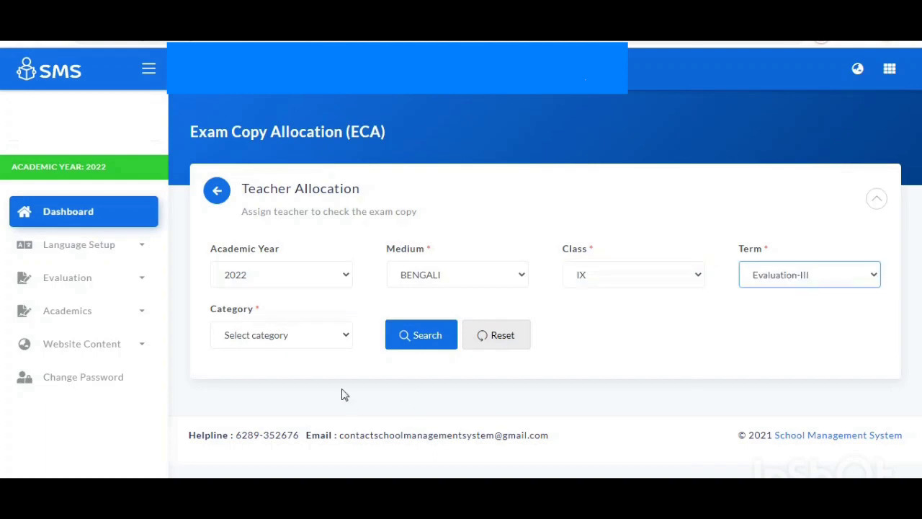
left_click(328, 343)
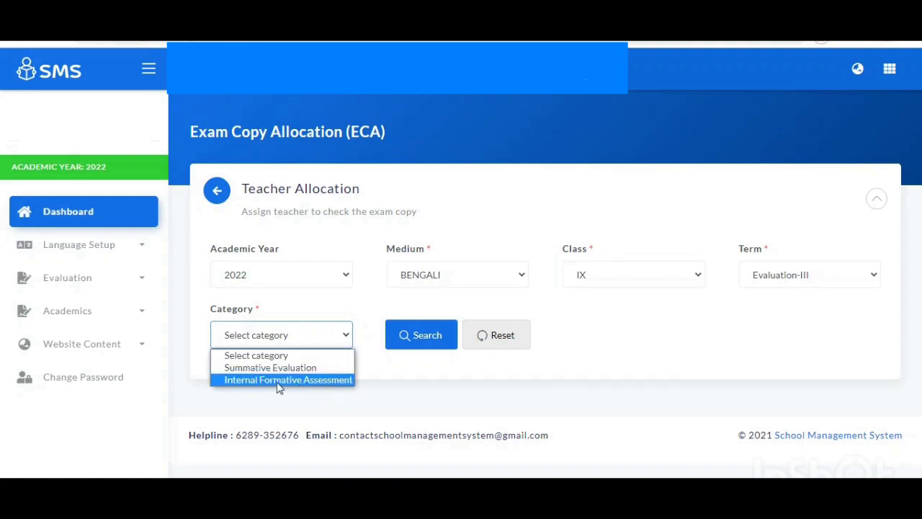
left_click(322, 385)
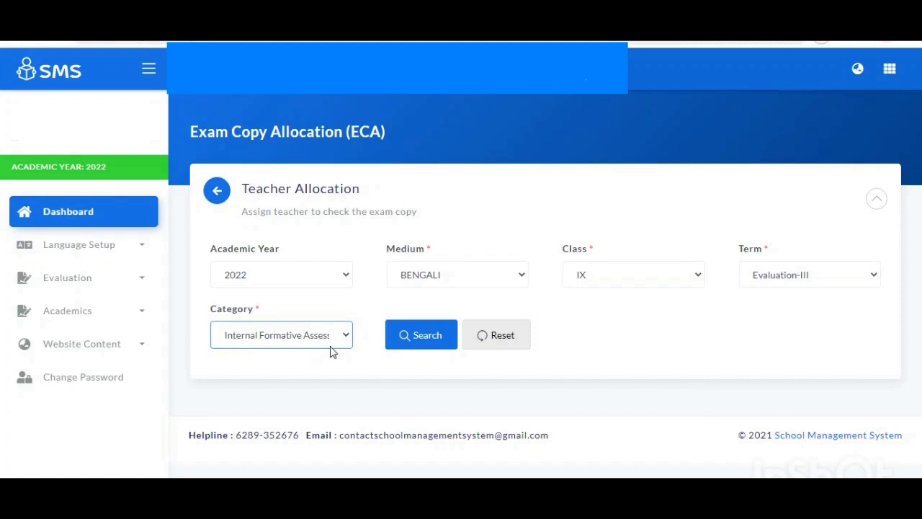
left_click(425, 335)
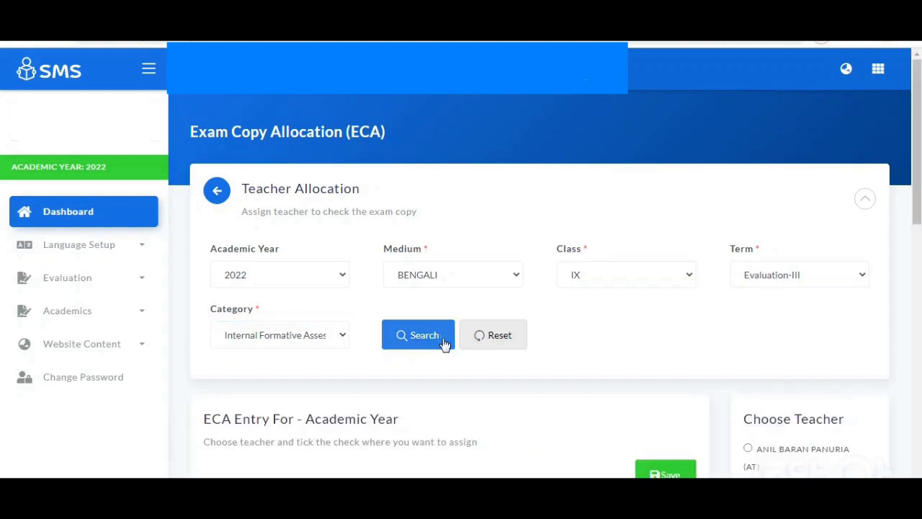
Allocate Physical Science and Environment to one assistant teacher (AT) for Section-A and another for Section-B, and save the formative assessment allocation
scroll(595, 346, "down", 3)
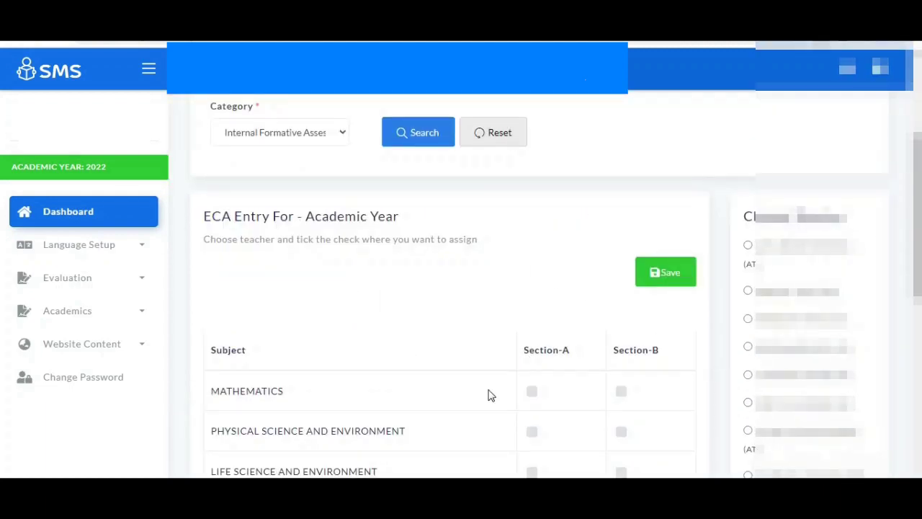
scroll(506, 371, "down", 1)
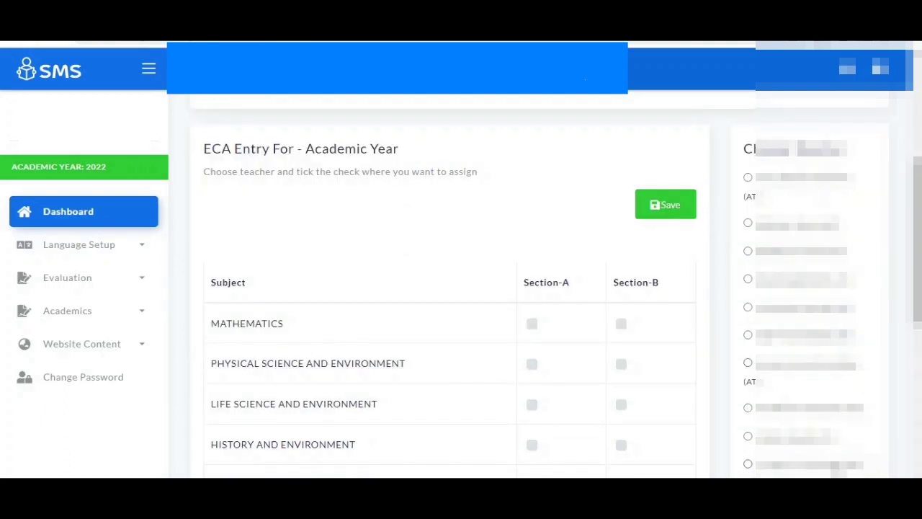
left_click(749, 438)
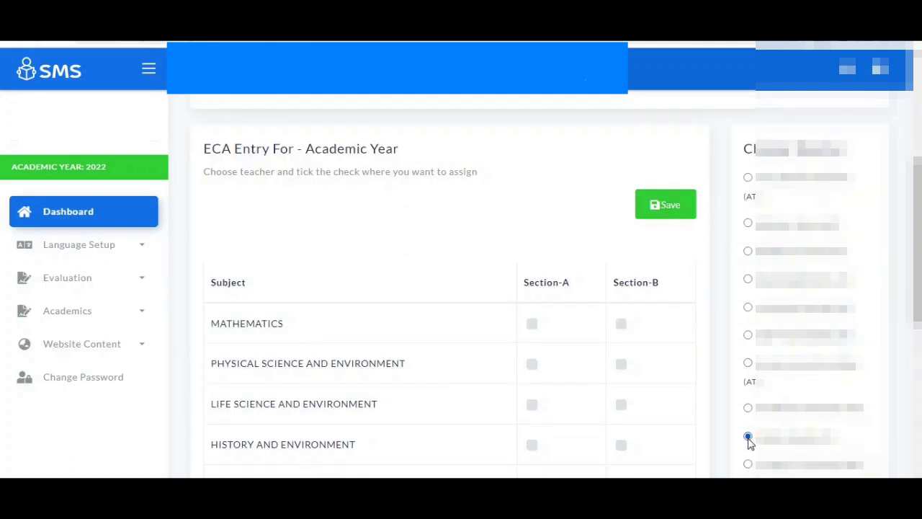
left_click(532, 364)
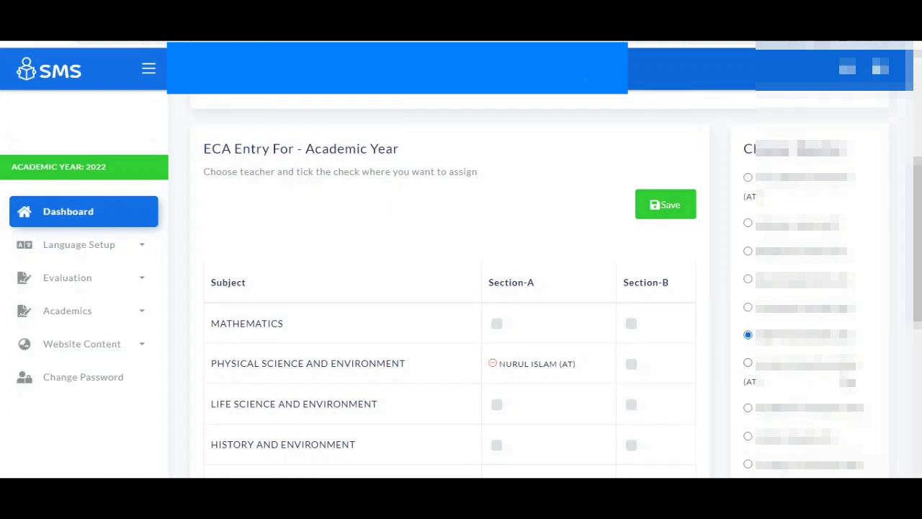
left_click(631, 363)
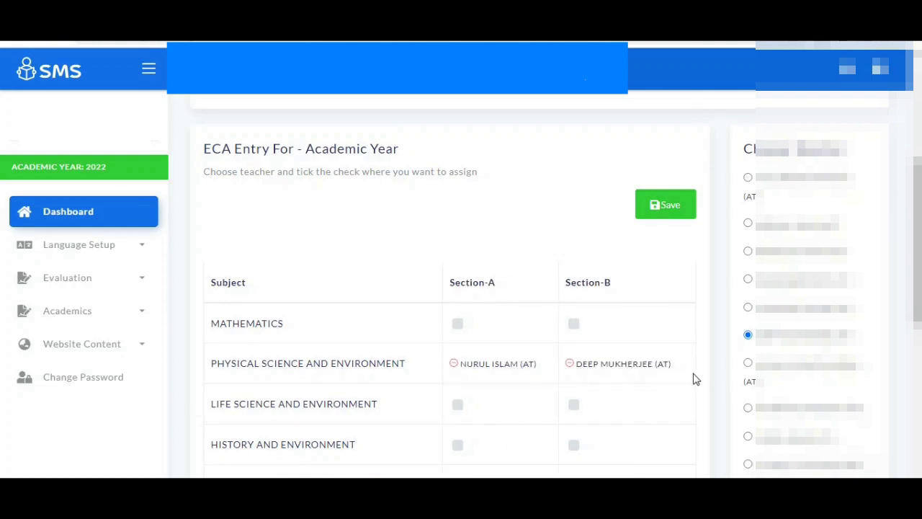
left_click(659, 211)
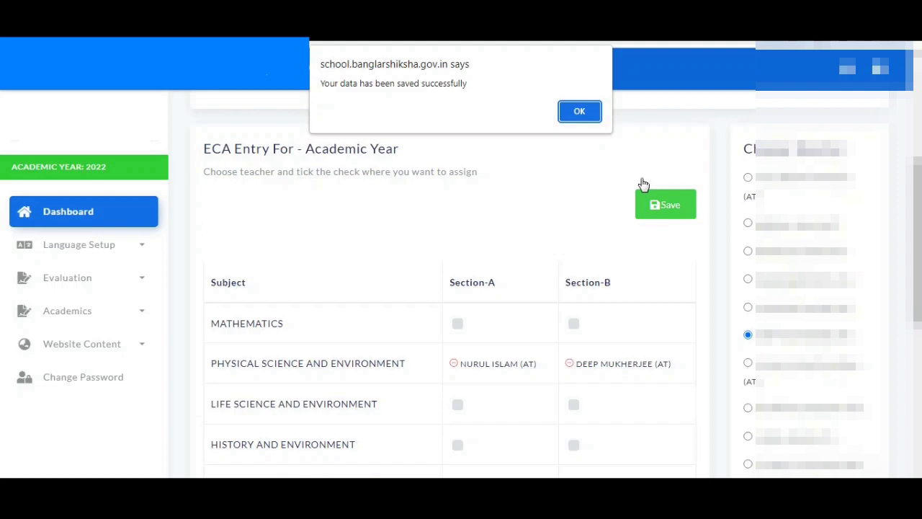
left_click(589, 117)
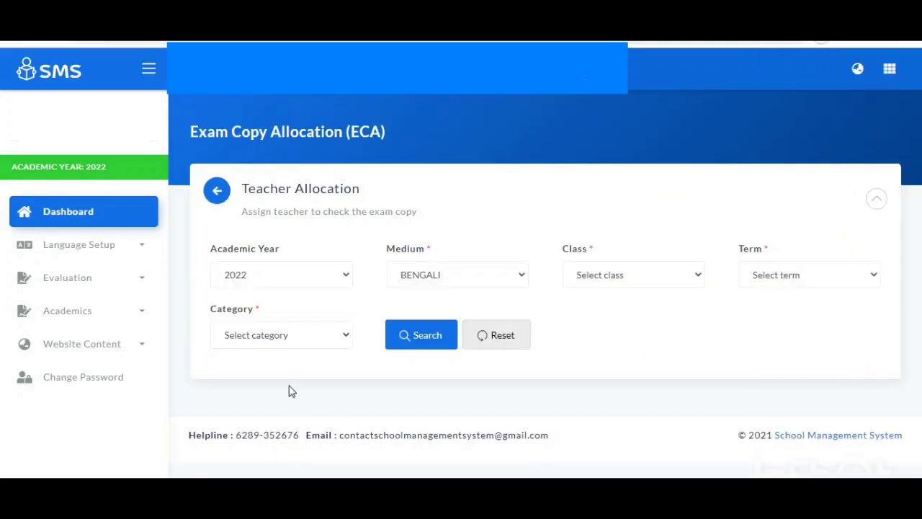
Check which evaluation categories are offered for class IX in term Evaluation-I
left_click(674, 281)
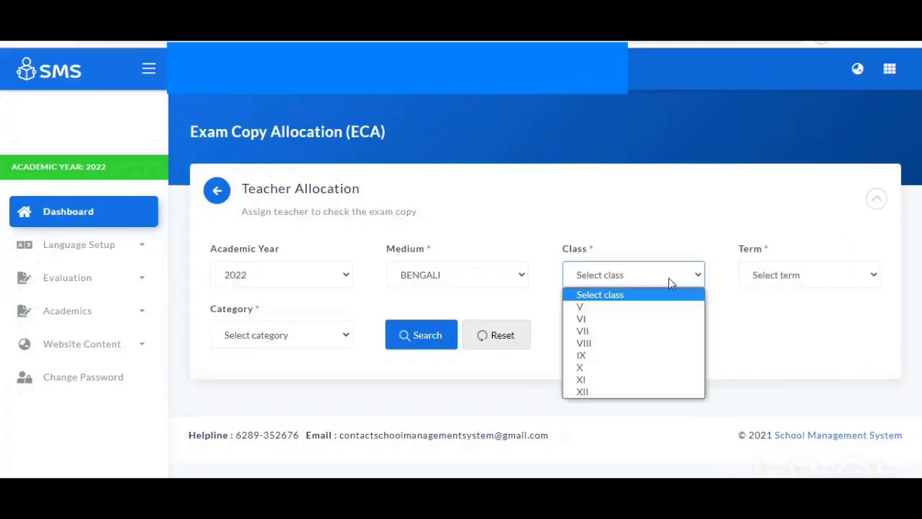
left_click(621, 355)
left_click(809, 278)
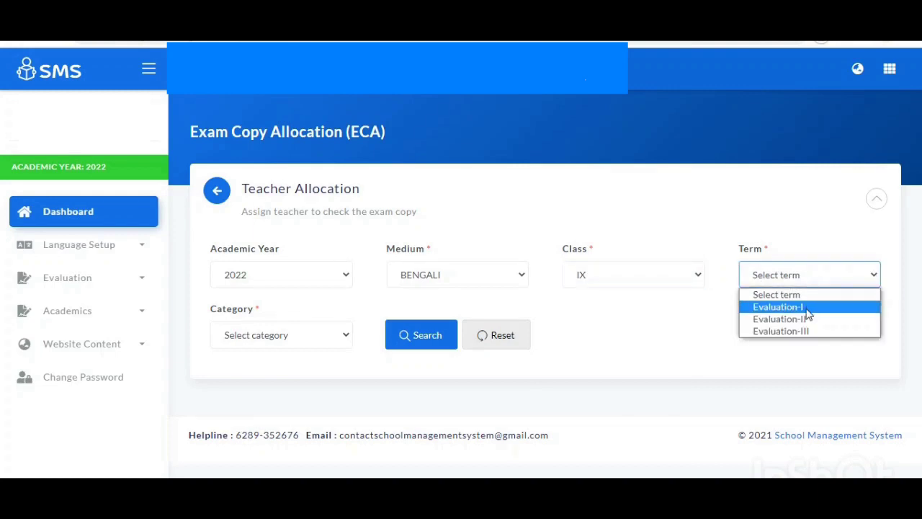
left_click(809, 313)
left_click(335, 343)
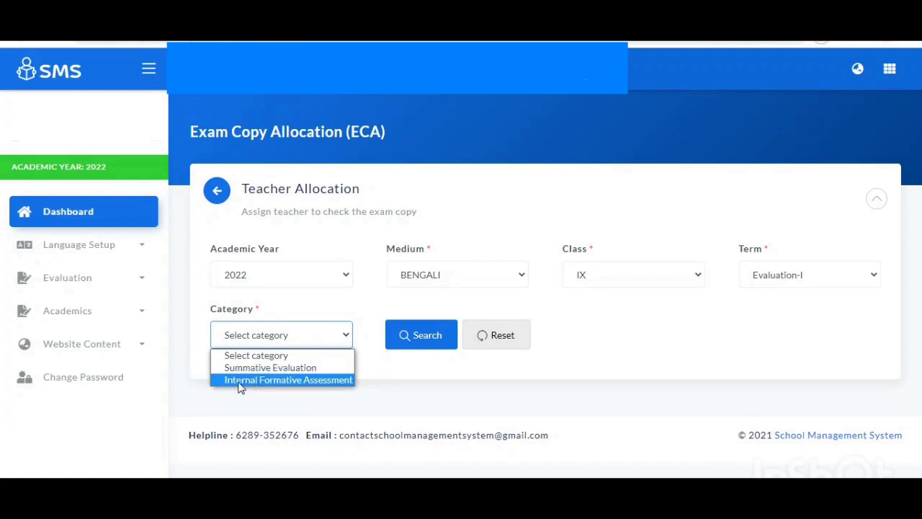
left_click(385, 379)
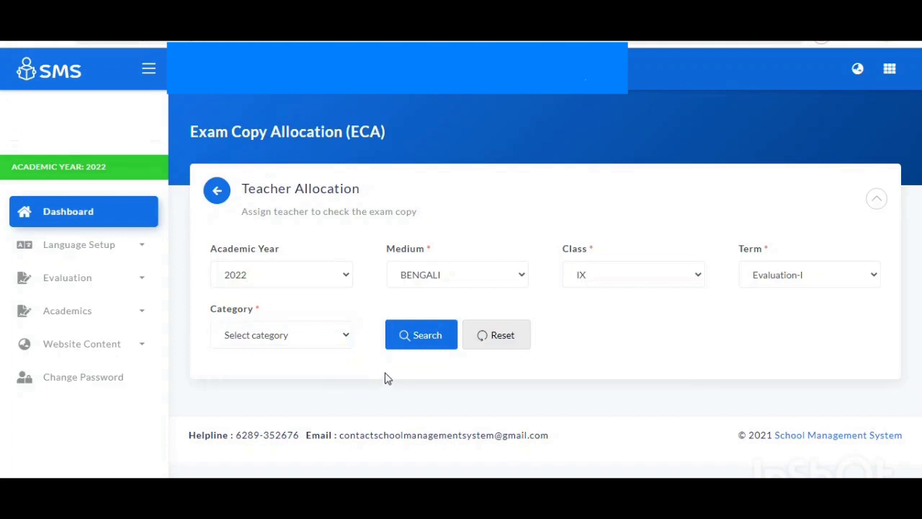
left_click(326, 343)
Check which evaluation categories are offered for class VIII in term Evaluation-II
left_click(660, 282)
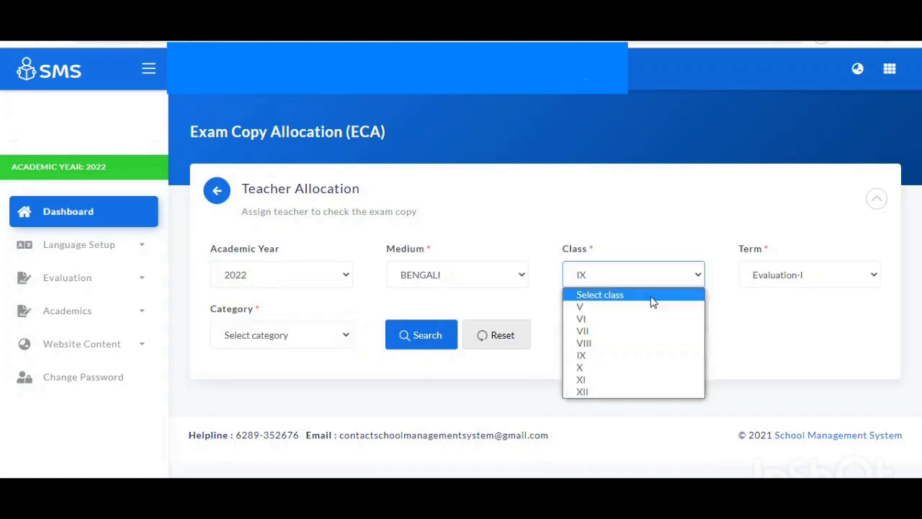
left_click(635, 344)
left_click(812, 286)
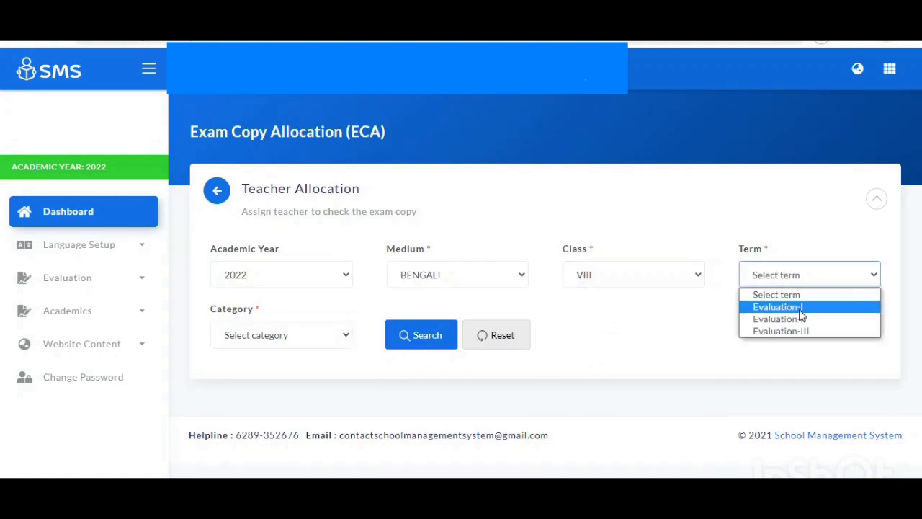
left_click(802, 318)
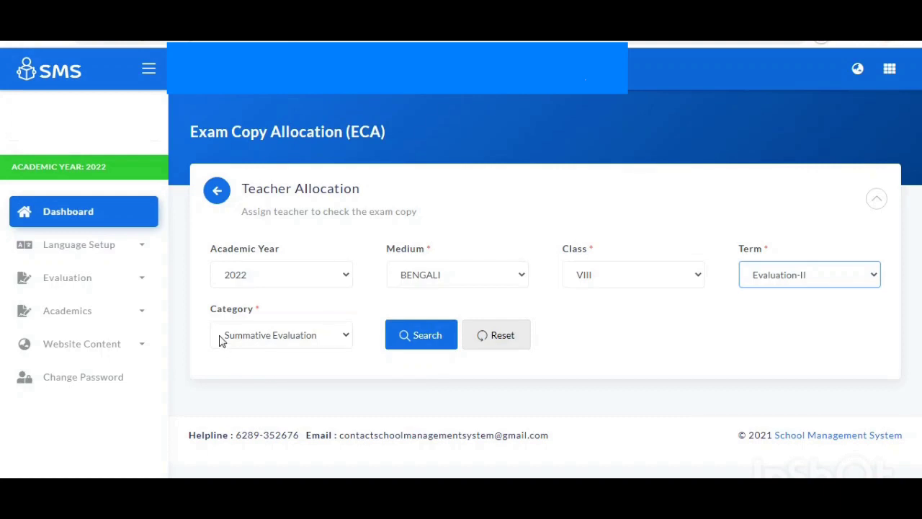
left_click(345, 335)
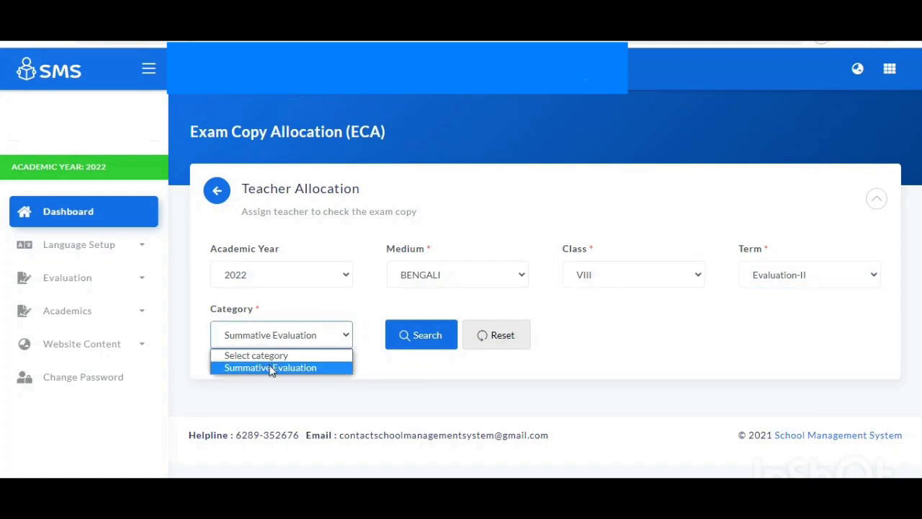
left_click(369, 373)
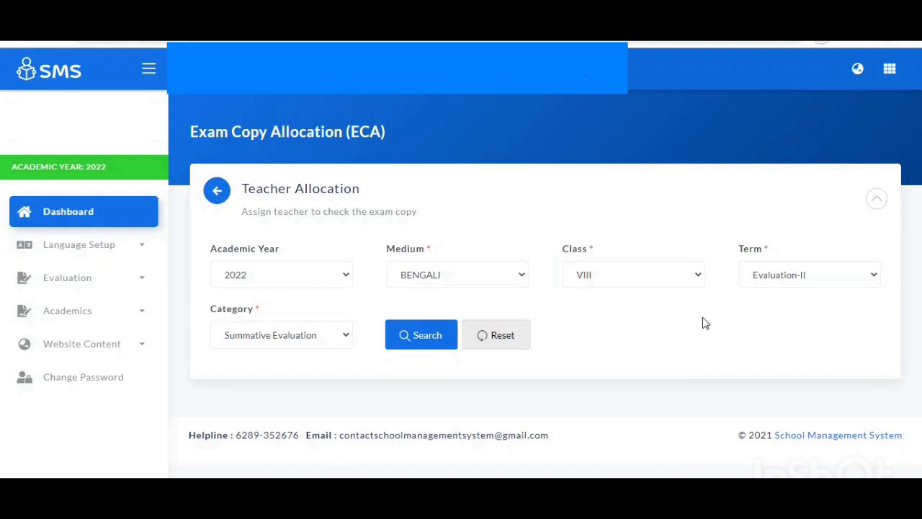
Check which evaluation categories are offered for class IX in term Evaluation-II
left_click(680, 284)
left_click(638, 354)
left_click(789, 281)
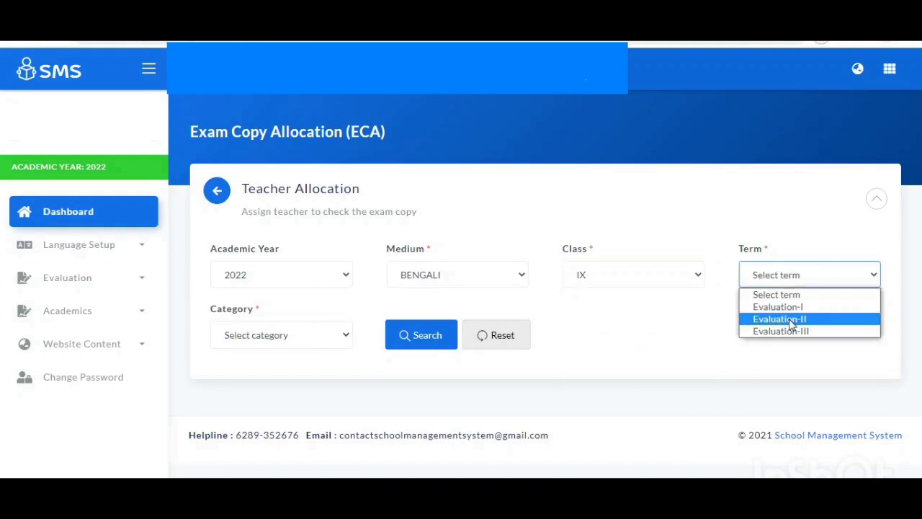
left_click(777, 319)
left_click(316, 340)
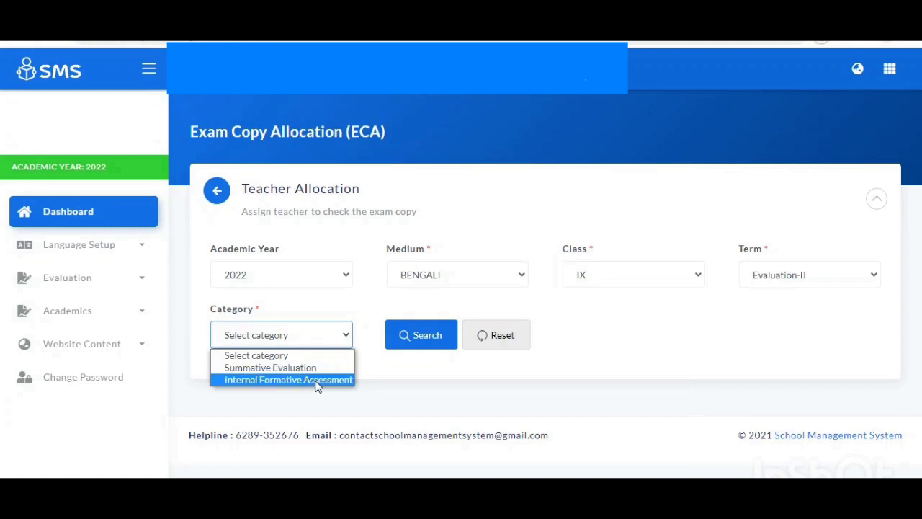
left_click(414, 374)
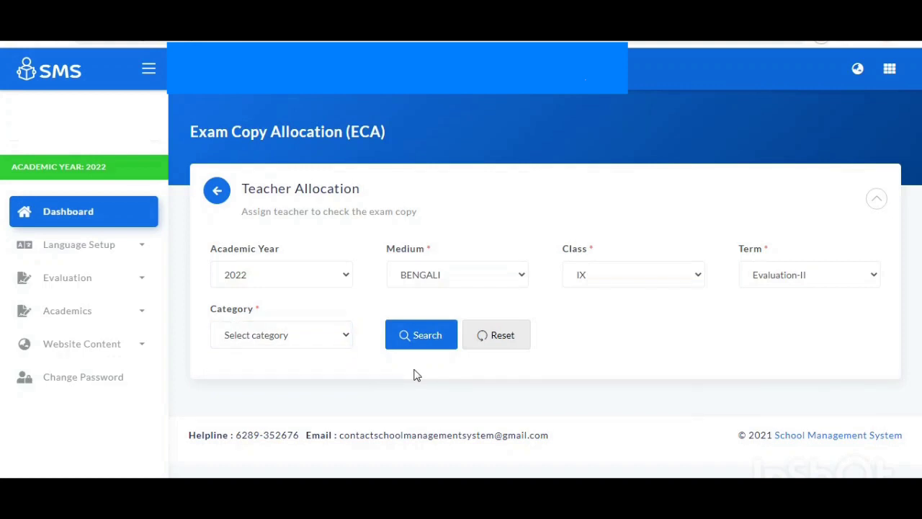
left_click(140, 283)
scroll(94, 361, "down", 1)
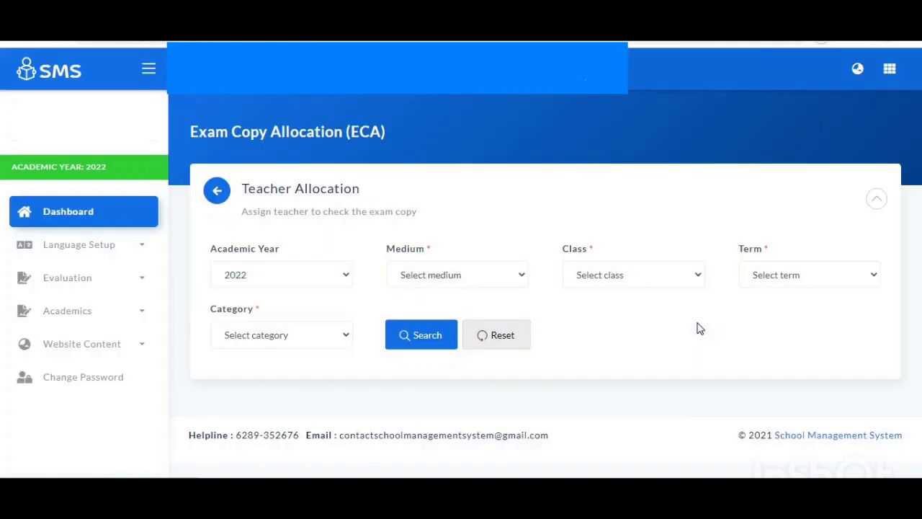
Search the teacher allocation for Bengali medium, class VII, term Evaluation-III, category Summative Evaluation, and review the subjects listed for Section-A and Section-B
left_click(650, 275)
left_click(615, 332)
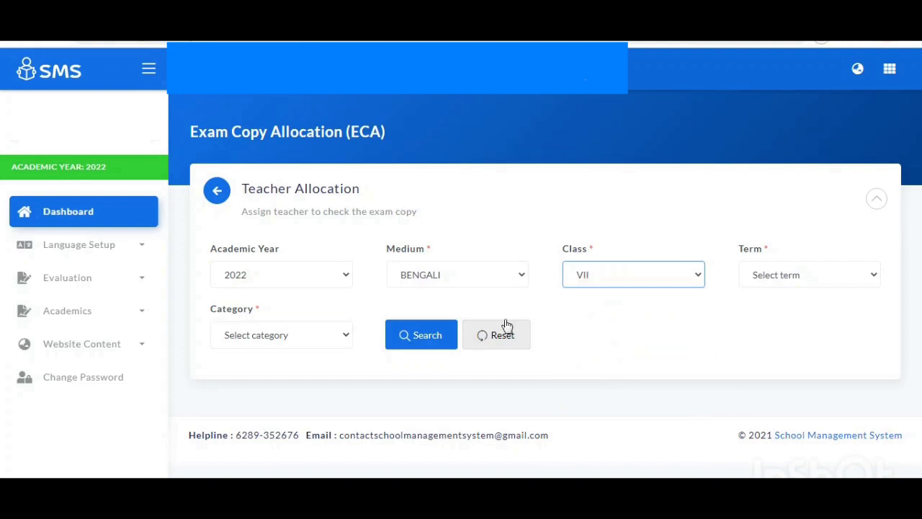
left_click(823, 273)
left_click(793, 306)
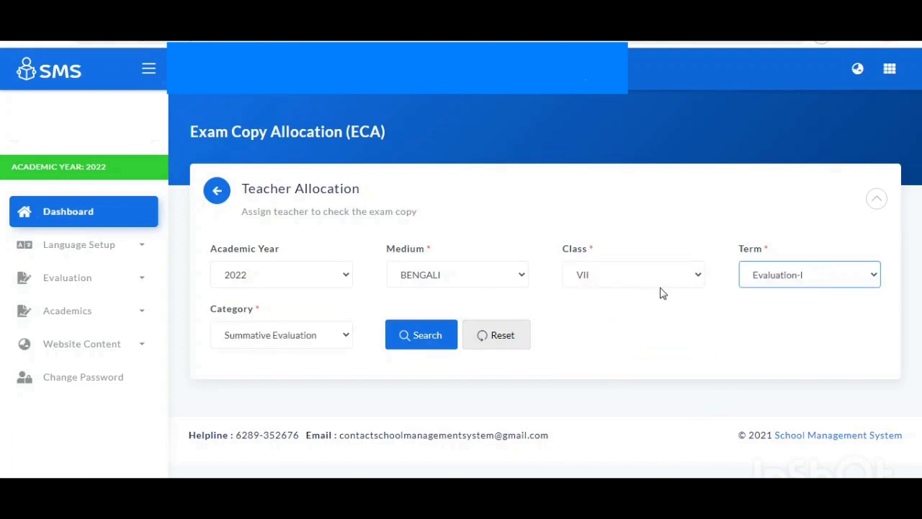
left_click(770, 282)
left_click(787, 331)
left_click(326, 340)
left_click(293, 368)
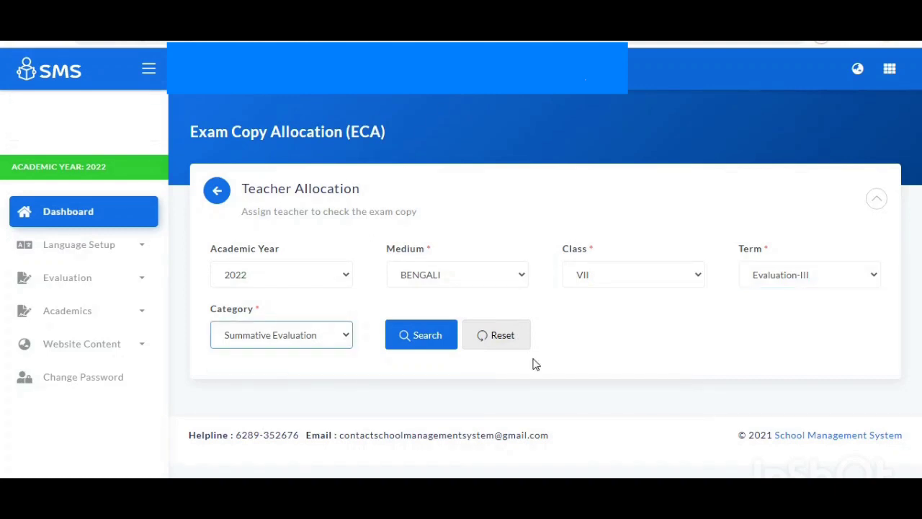
left_click(425, 335)
scroll(676, 350, "down", 4)
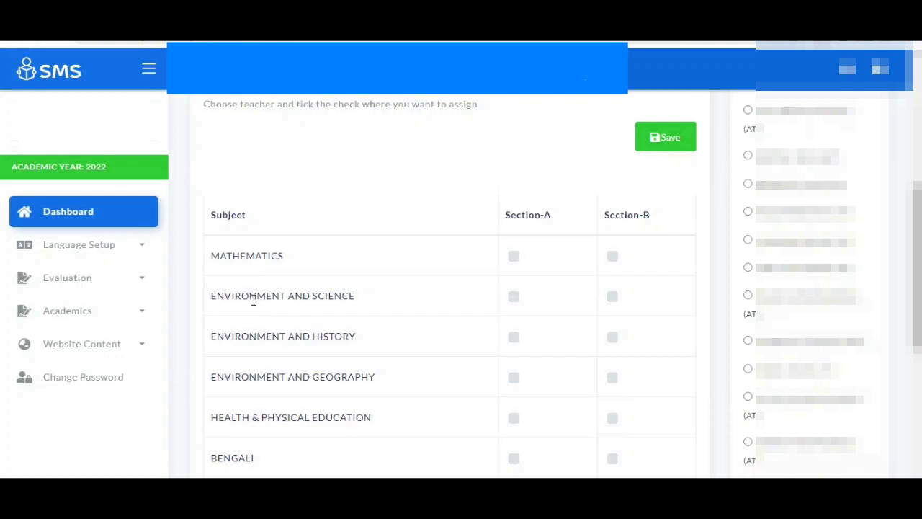
scroll(261, 306, "down", 2)
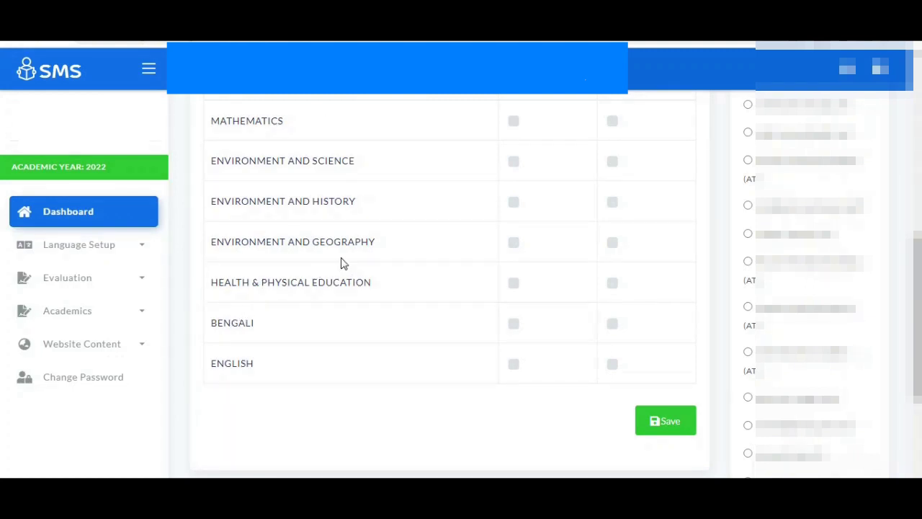
scroll(342, 263, "up", 1)
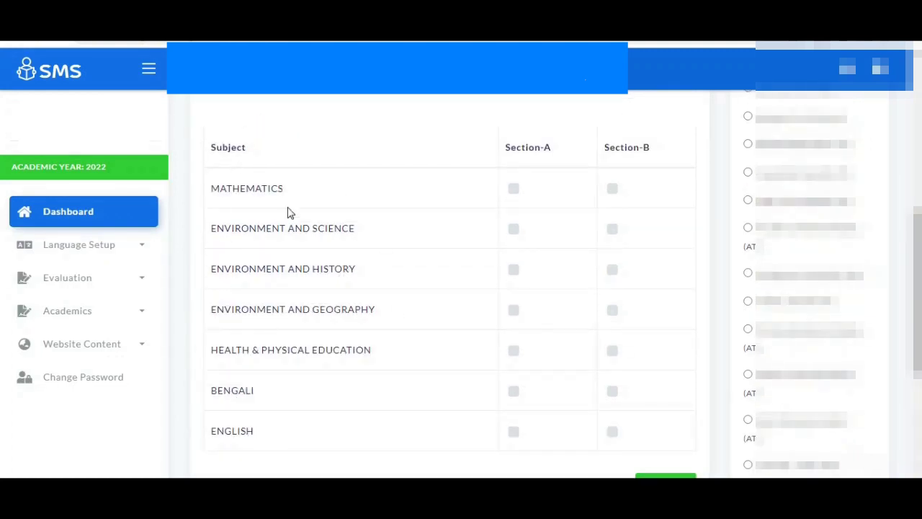
scroll(313, 233, "up", 6)
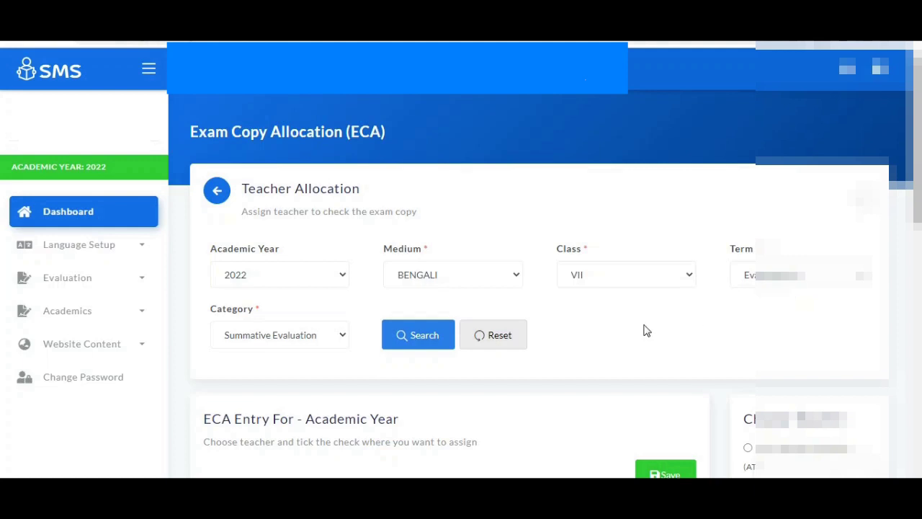
left_click(142, 289)
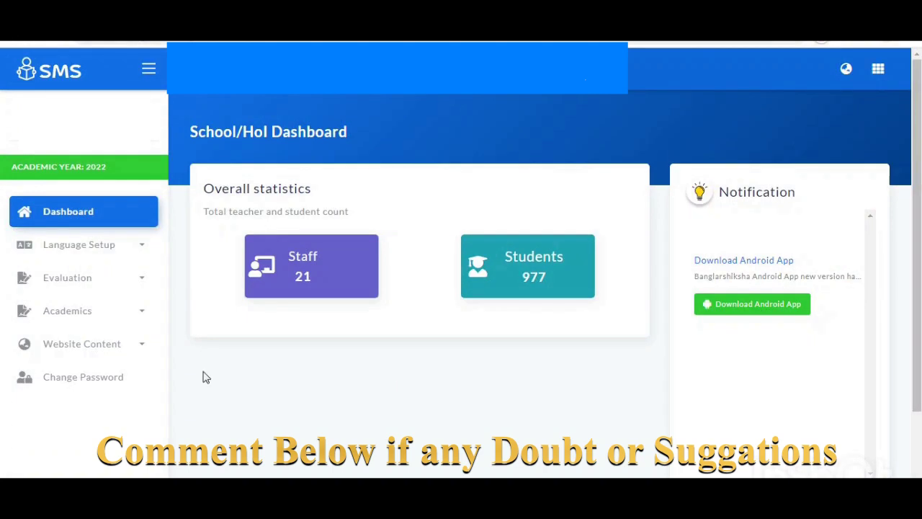
scroll(481, 345, "down", 2)
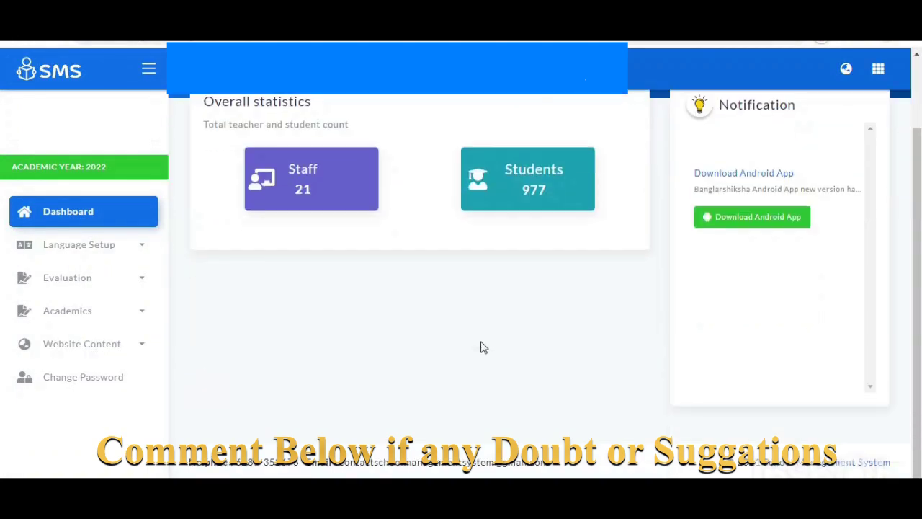